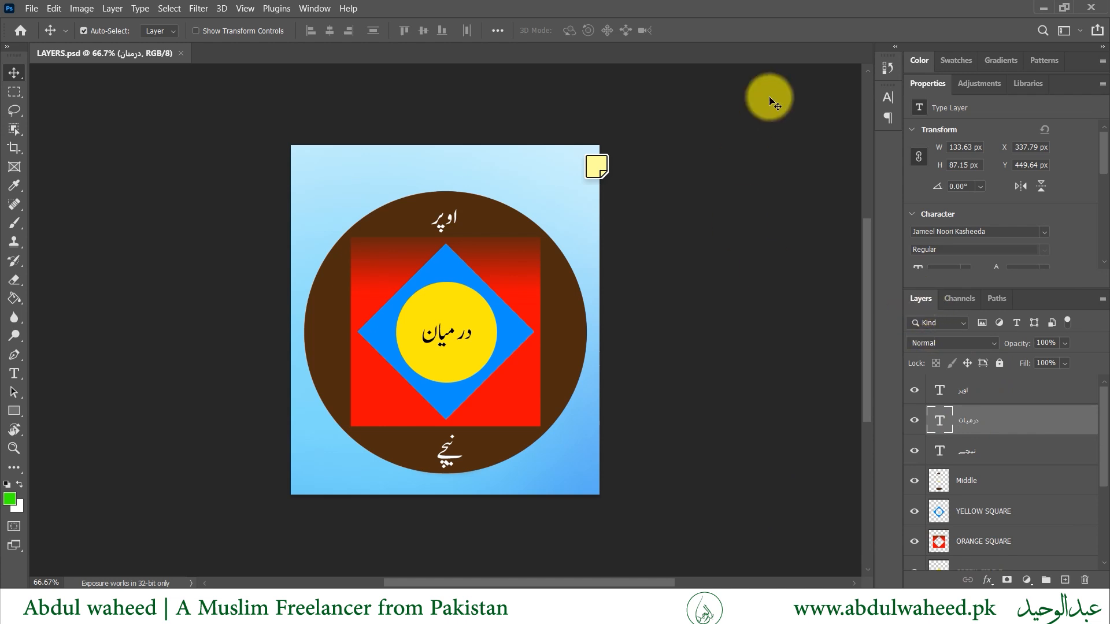
- Collapse the Properties panel so that the complete layer stack can be viewed
click(305, 10)
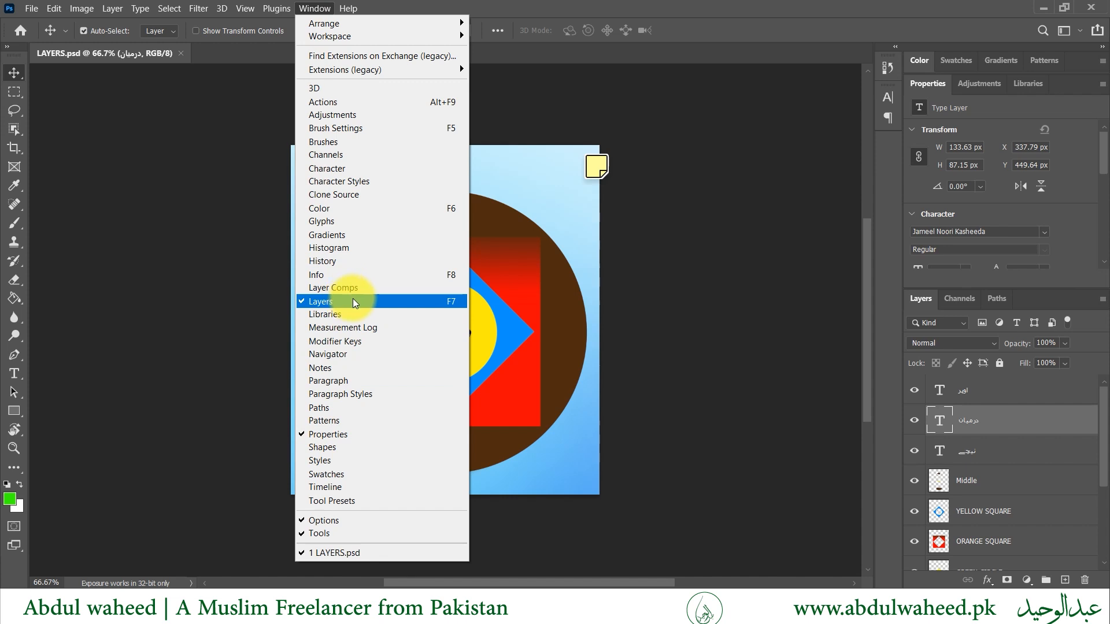
click(745, 355)
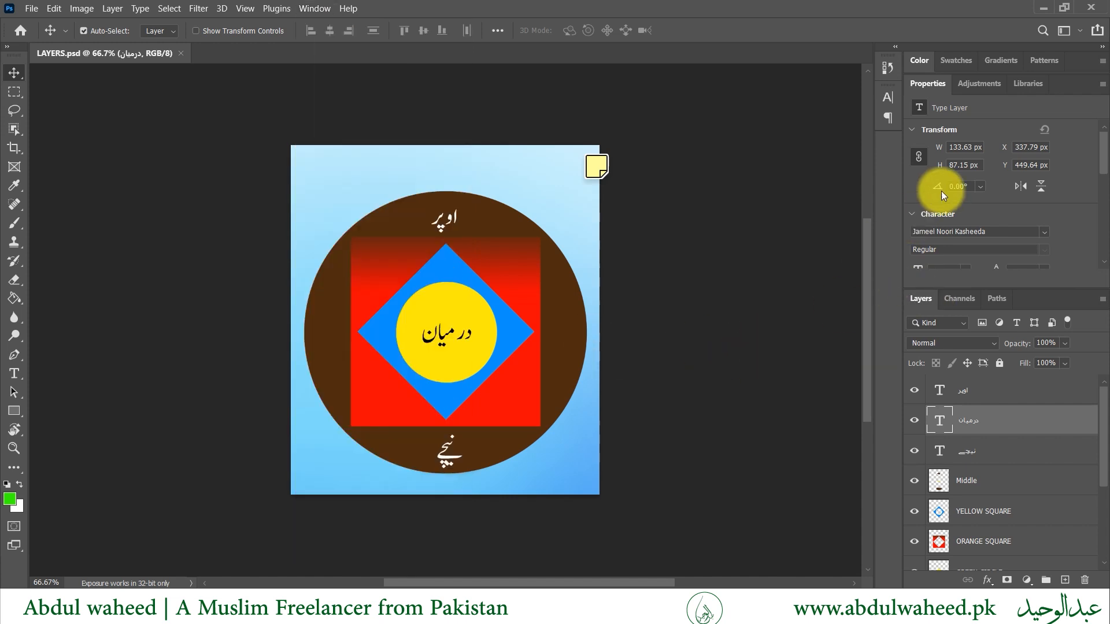
double_click(922, 76)
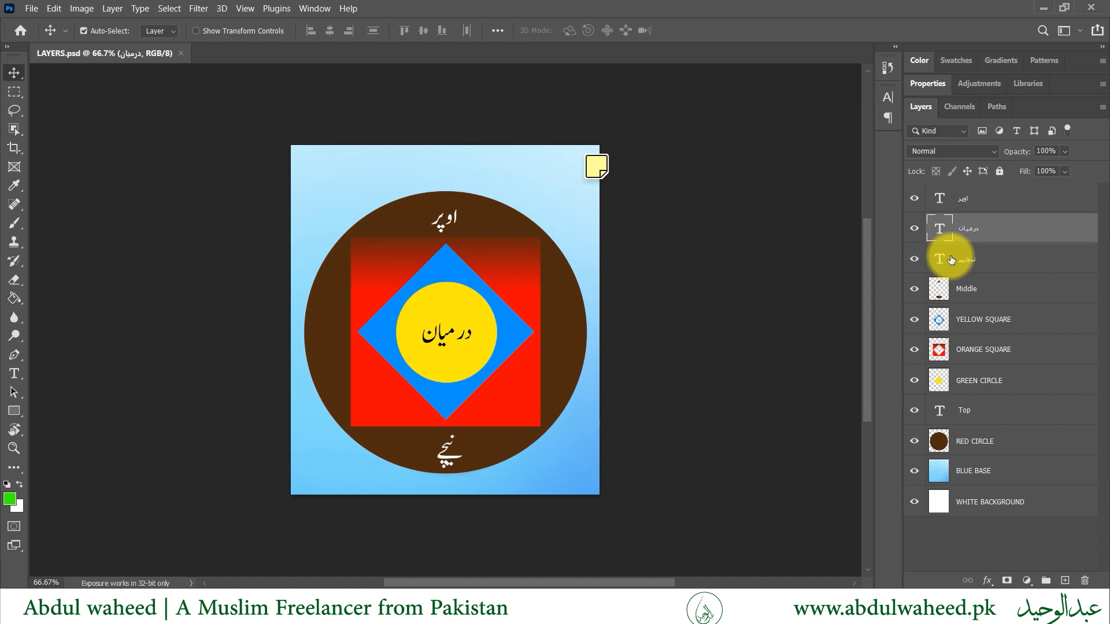
- Inspect the topmost text, Middle and YELLOW SQUARE layers, and check LAYERS.psd in the 5 - LAYERS folder in File Explorer
click(964, 209)
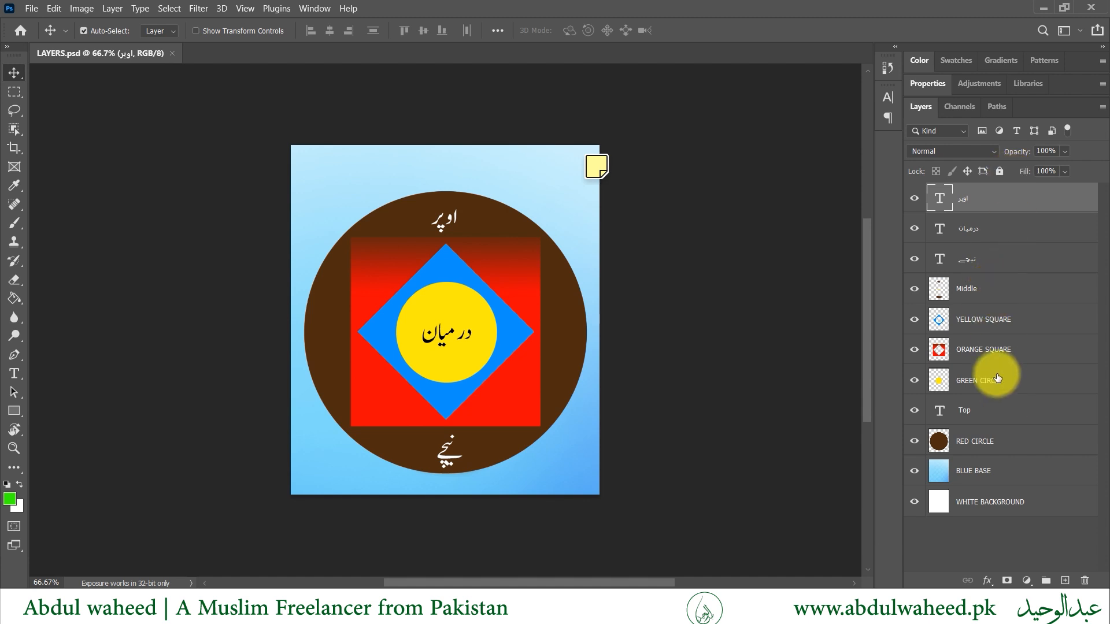
click(1008, 289)
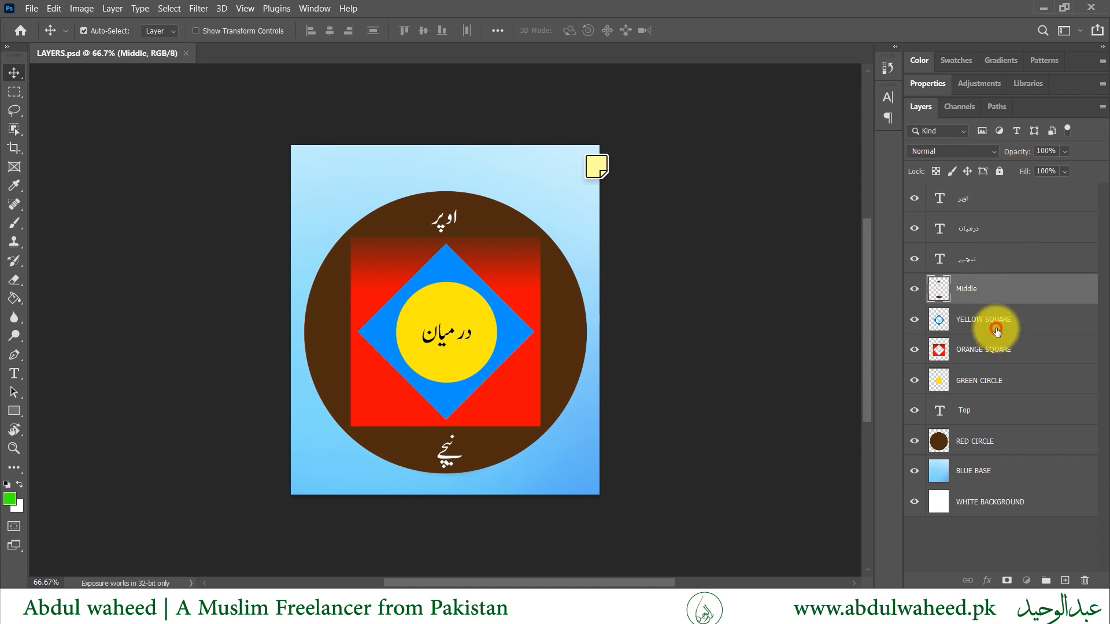
click(997, 330)
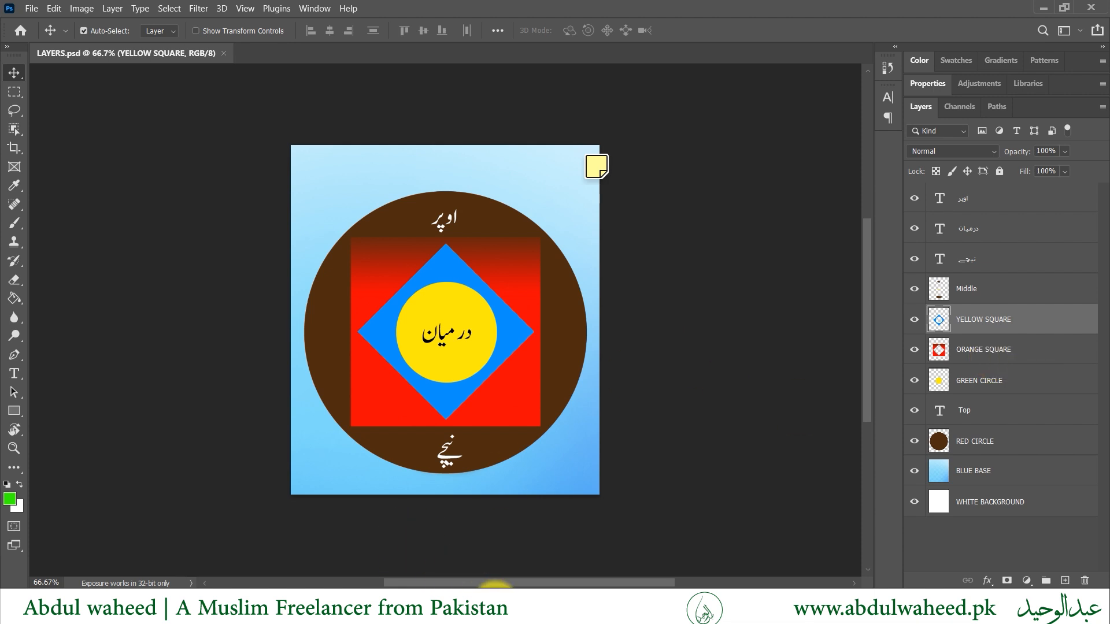
click(495, 601)
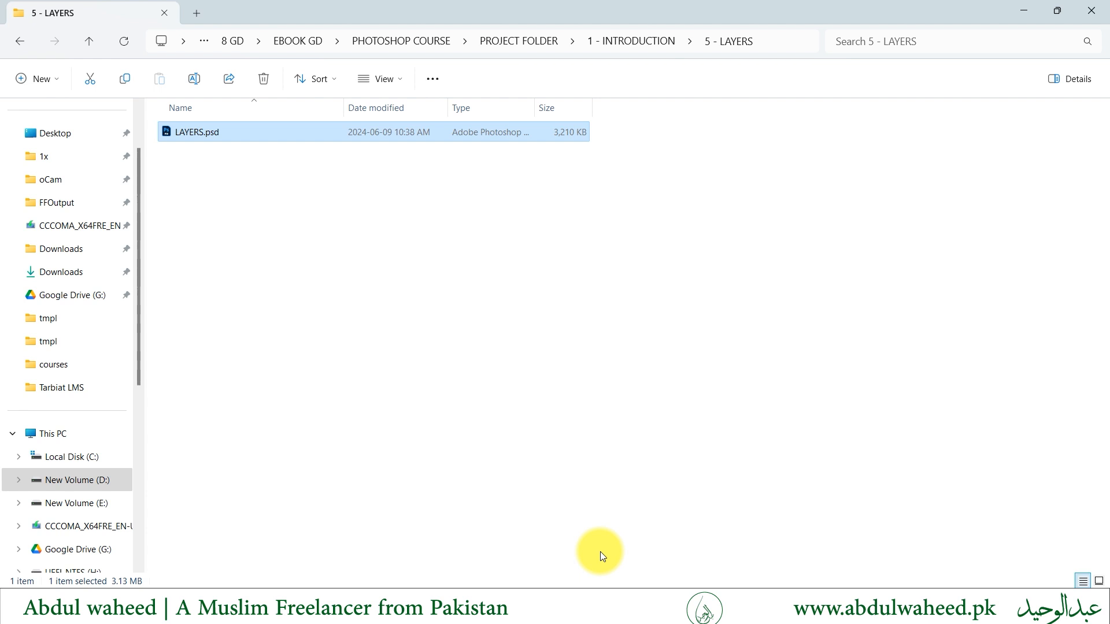
click(677, 608)
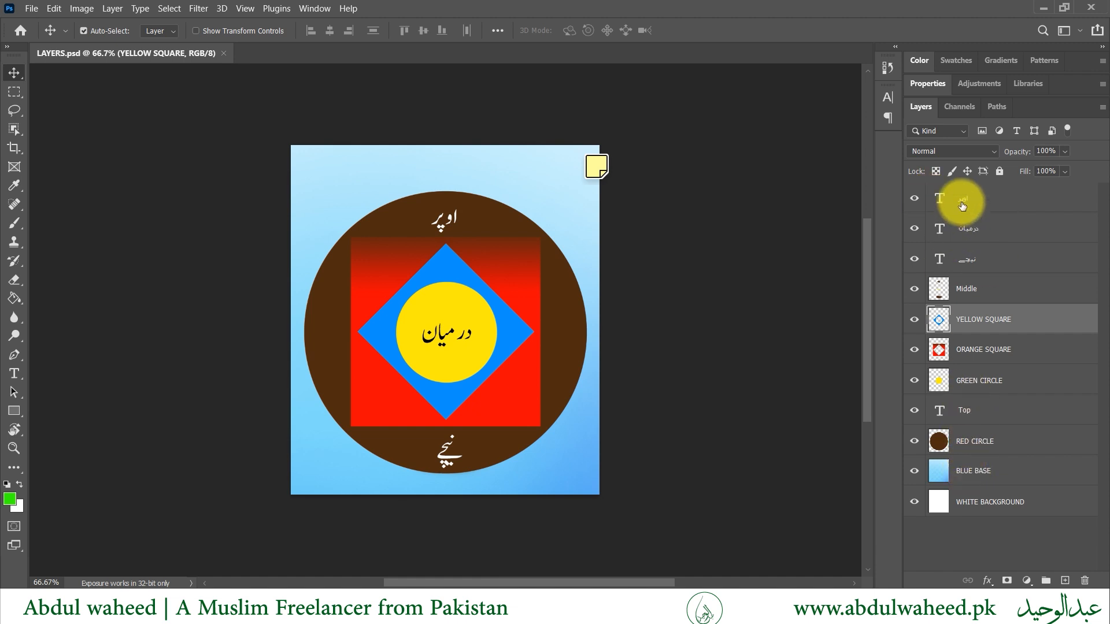
- Try moving the topmost text layer اوپر beneath the WHITE BACKGROUND layer, and undo the reordering
click(962, 205)
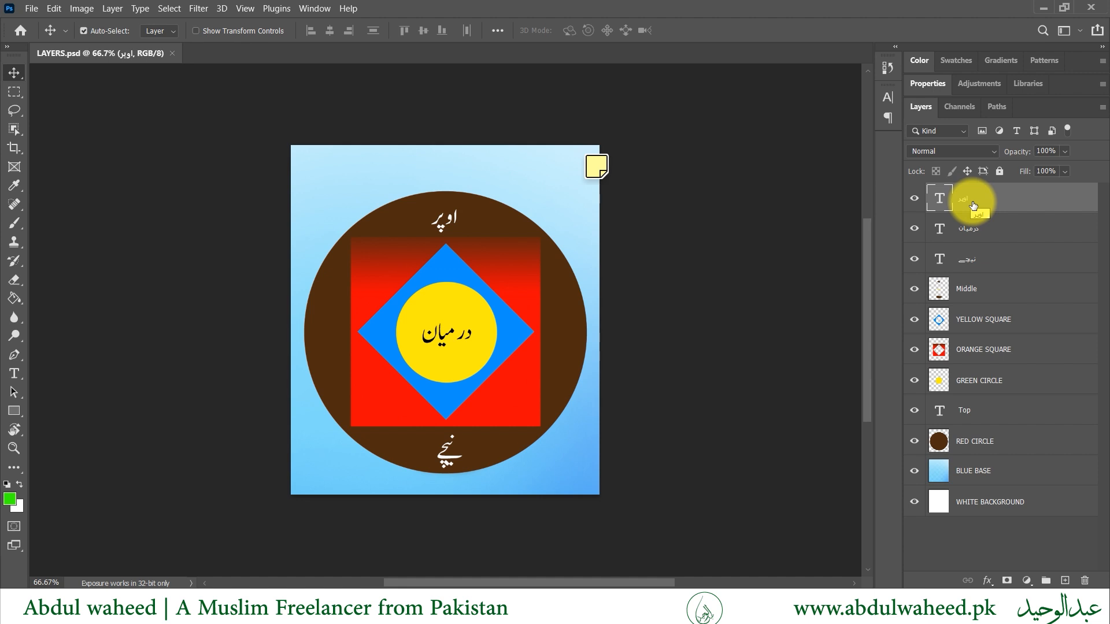
drag(971, 203, 974, 518)
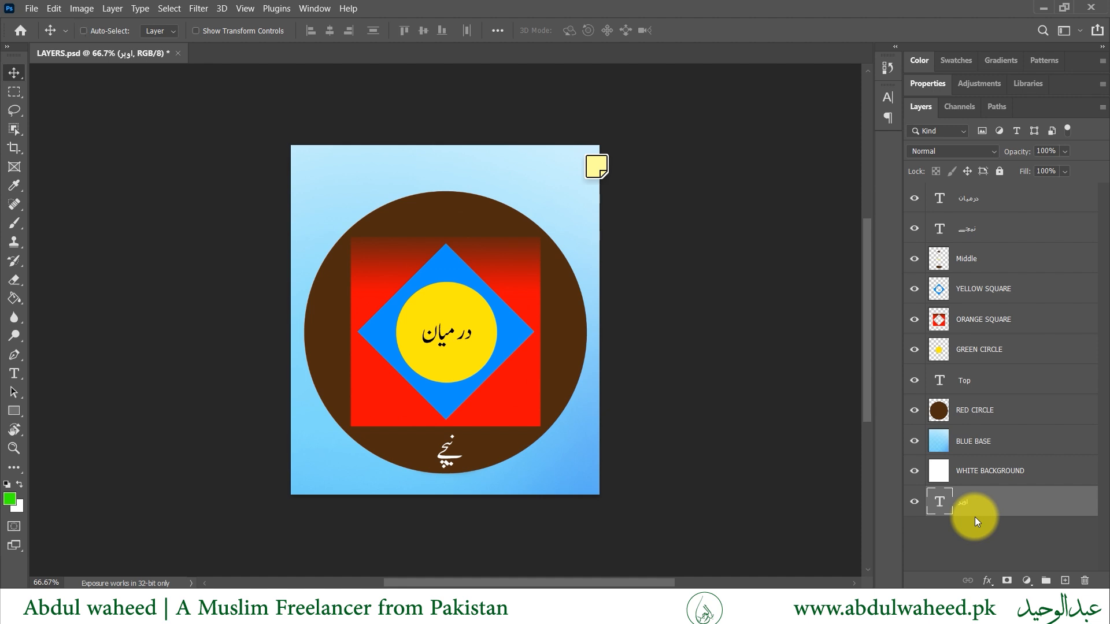
click(814, 477)
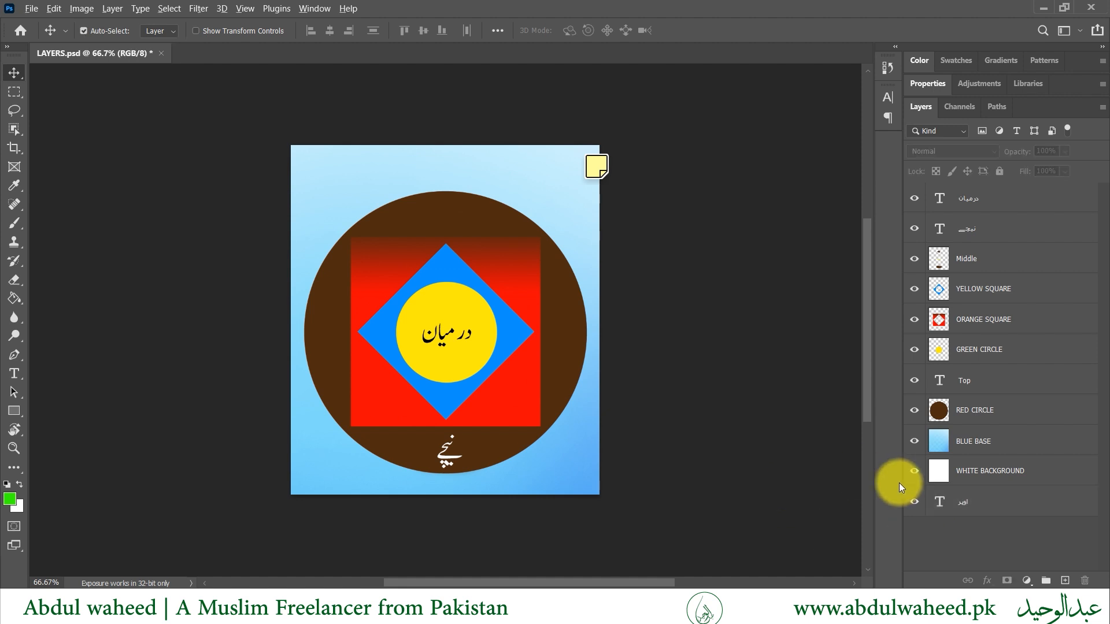
key(ctrl+z)
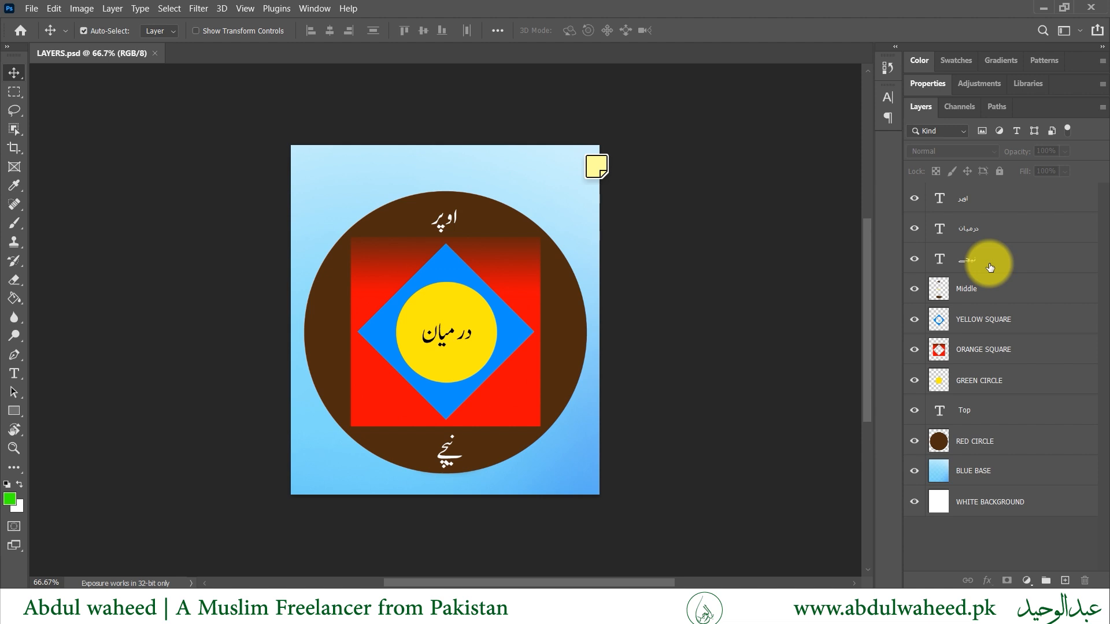
- Select the large brown circle on the canvas and rename its layer from RED CIRCLE to Maroon CIRCLE
click(946, 197)
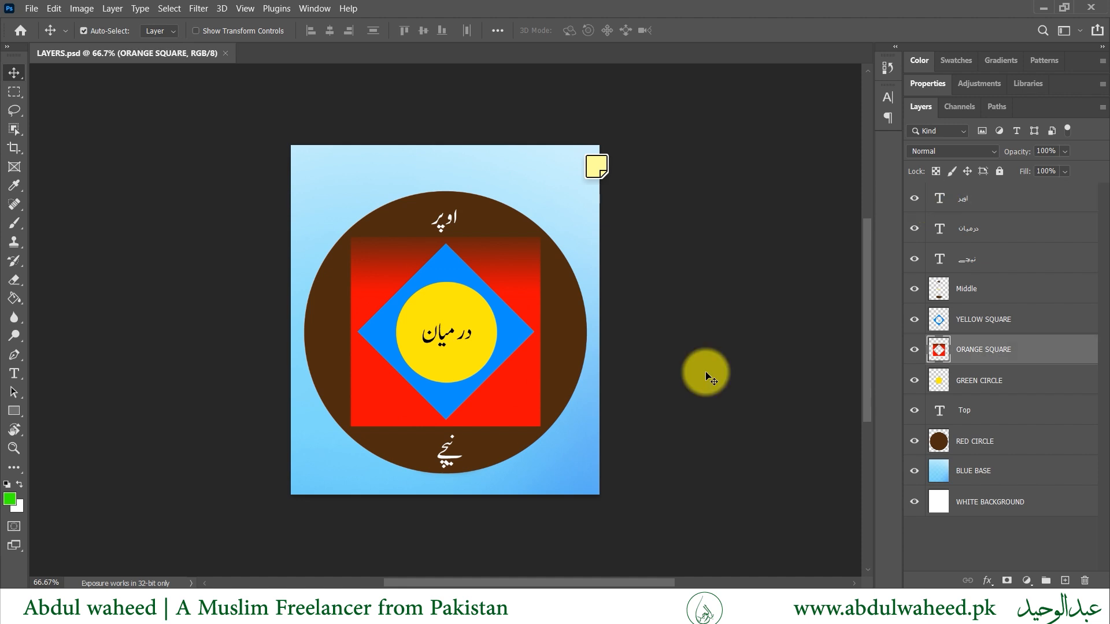
click(969, 199)
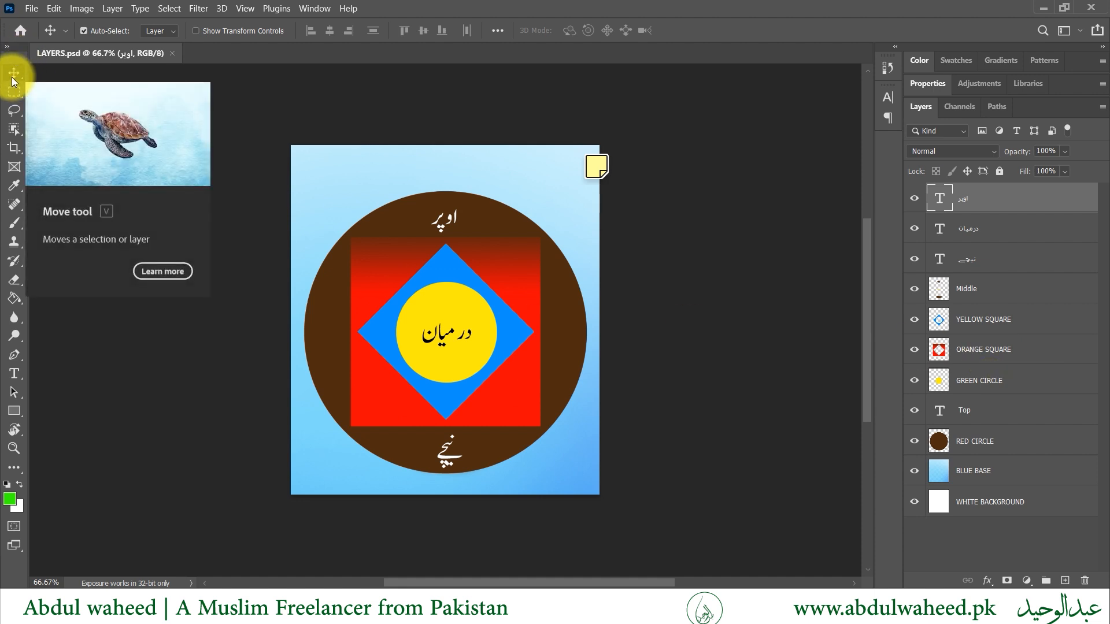
click(563, 339)
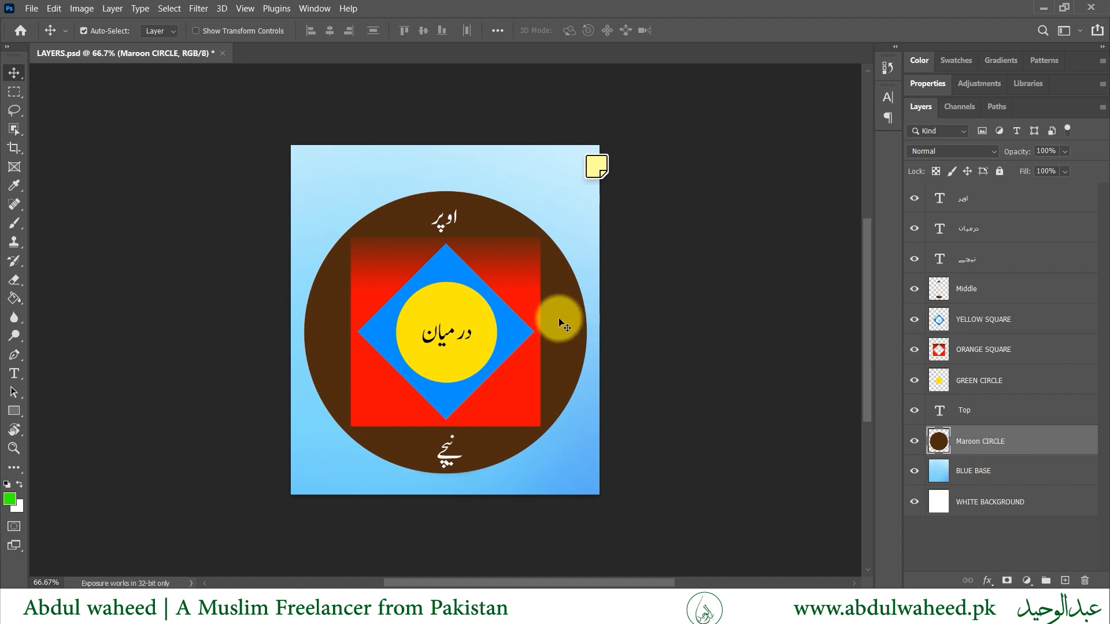
- Try shifting the Maroon CIRCLE layer slightly sideways on the canvas, and undo the move
mouse_move(559, 318)
mouse_down()
mouse_move(556, 241)
mouse_move(563, 351)
mouse_move(568, 319)
mouse_up()
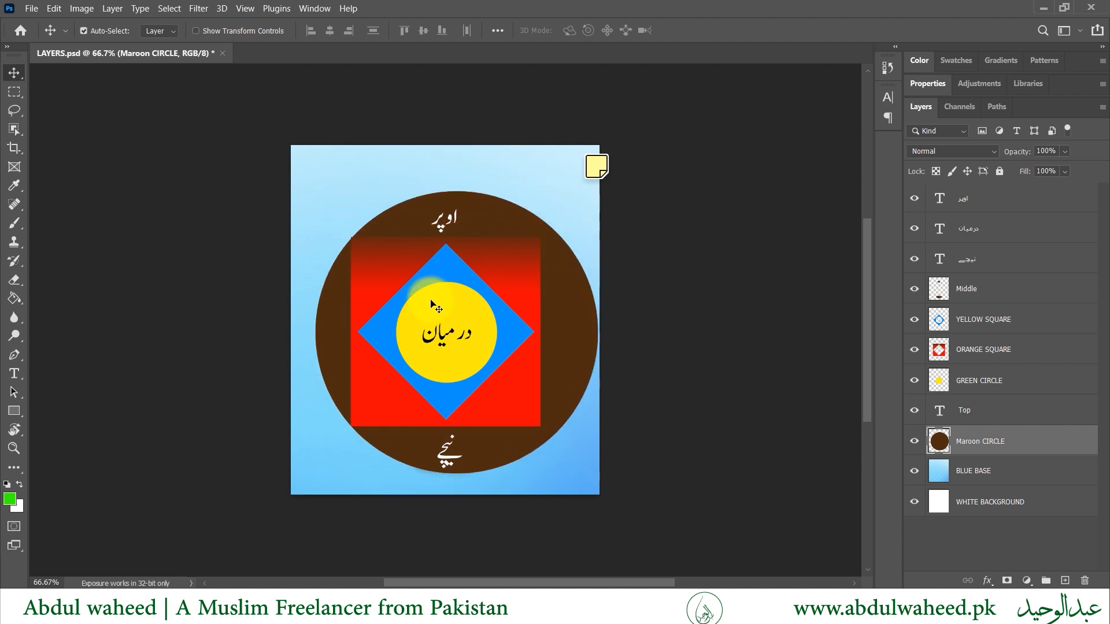
click(57, 10)
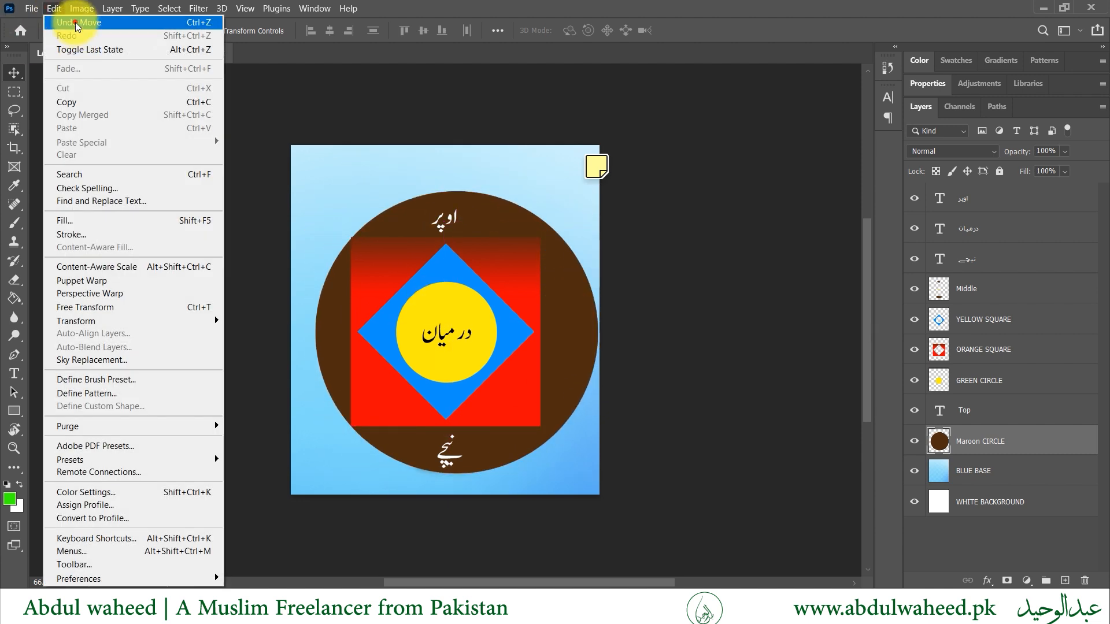
click(75, 22)
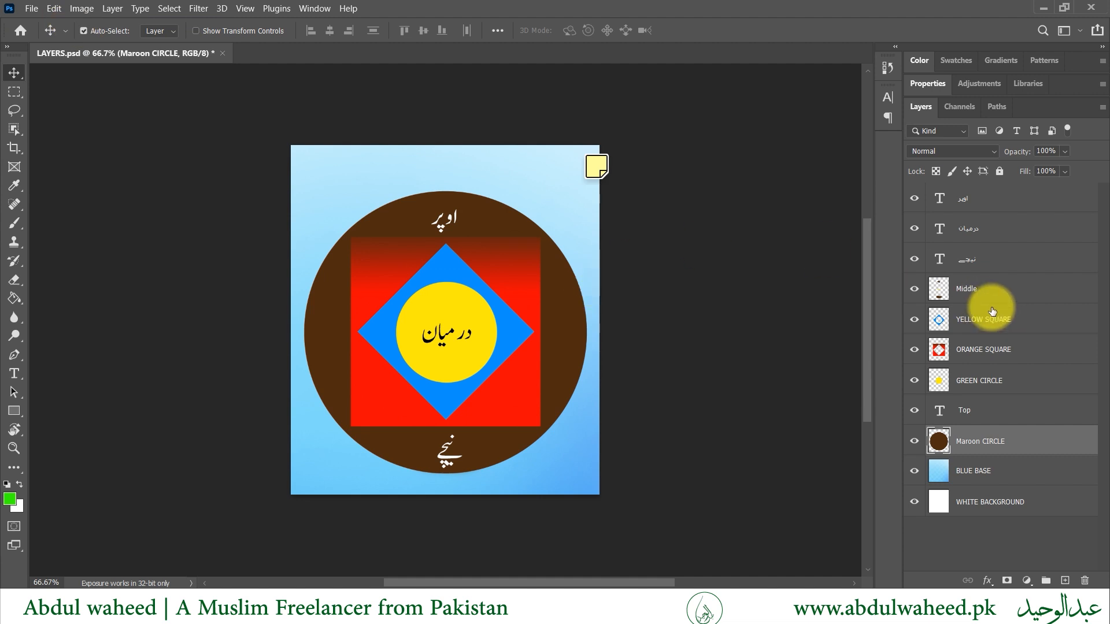
- Try moving the upper text اوپر slightly downward inside the brown circle, and undo the move
click(965, 197)
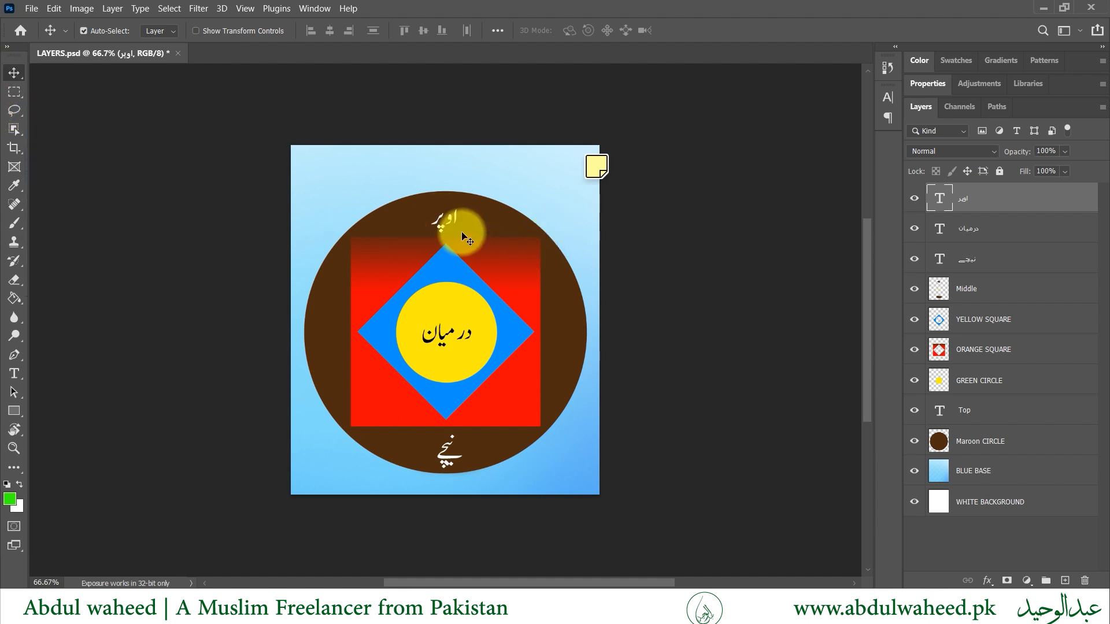
mouse_move(454, 219)
mouse_down()
mouse_move(469, 204)
mouse_move(446, 188)
mouse_move(497, 226)
mouse_move(449, 227)
mouse_move(446, 216)
mouse_move(481, 224)
mouse_move(455, 225)
mouse_up()
click(54, 8)
click(64, 24)
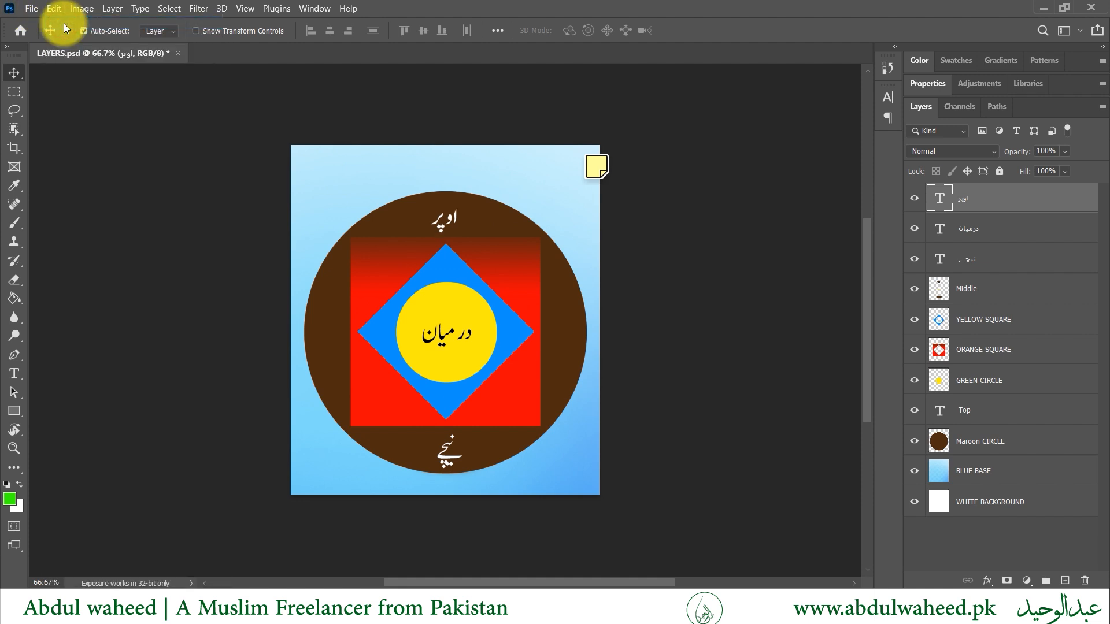
- Rename the layers YELLOW SQUARE, ORANGE SQUARE and GREEN CIRCLE to Blue SQUARE, Red SQUARE and Yellow CIRCLE
click(963, 328)
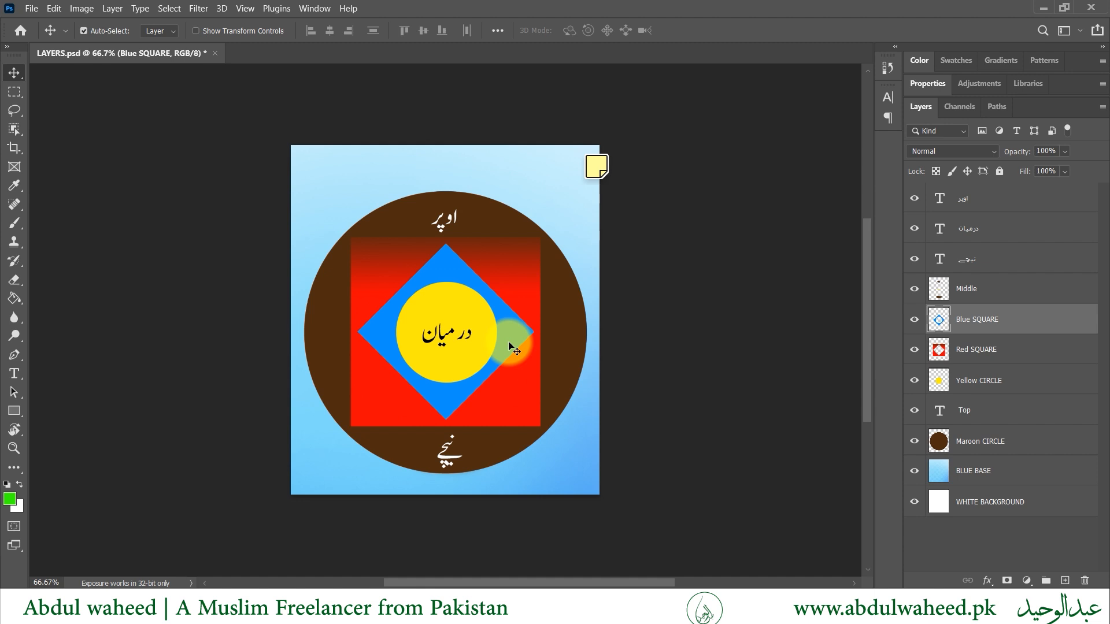
- Try moving the blue square sideways and the yellow circle downward, and undo both moves
mouse_move(510, 344)
mouse_down()
mouse_move(539, 352)
mouse_move(529, 363)
mouse_move(547, 374)
mouse_move(578, 363)
mouse_move(558, 322)
mouse_move(536, 319)
mouse_move(525, 345)
mouse_up()
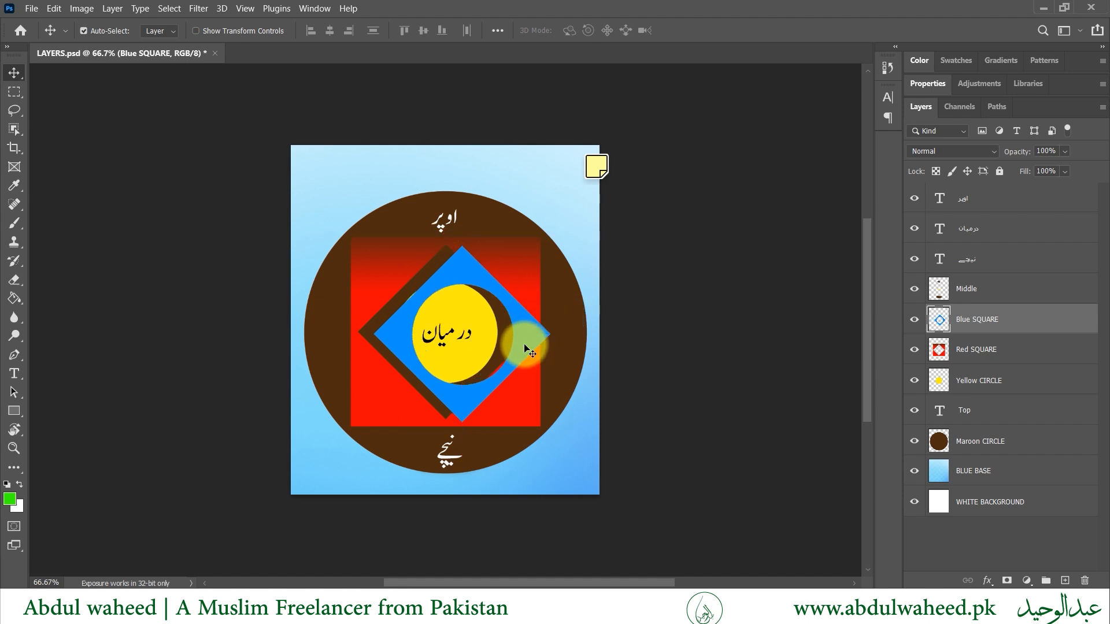
drag(455, 376, 457, 404)
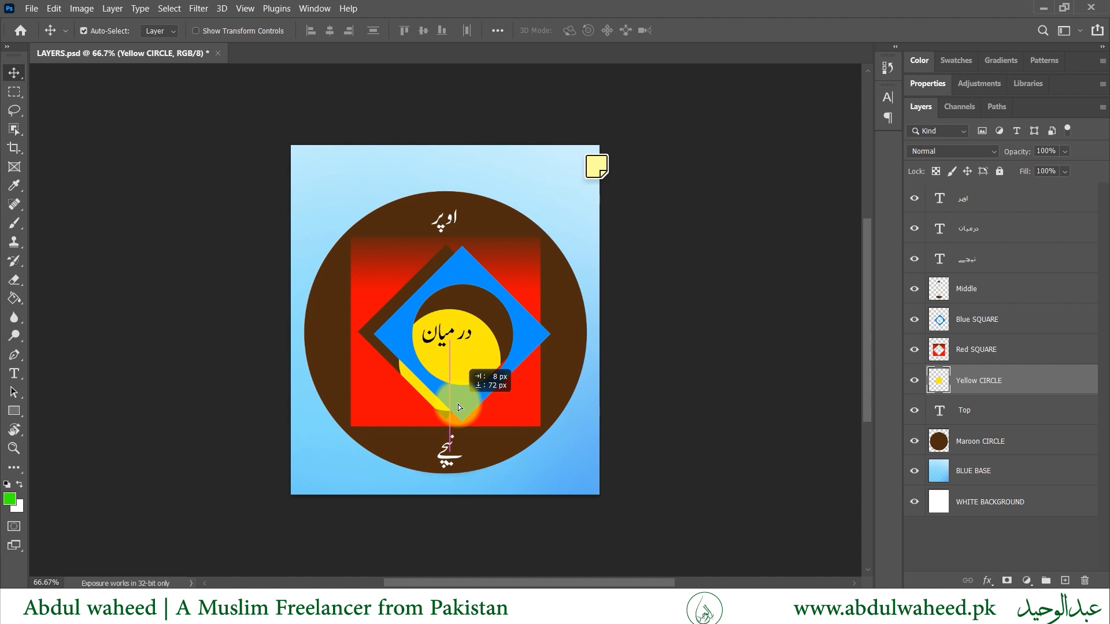
drag(458, 404, 458, 404)
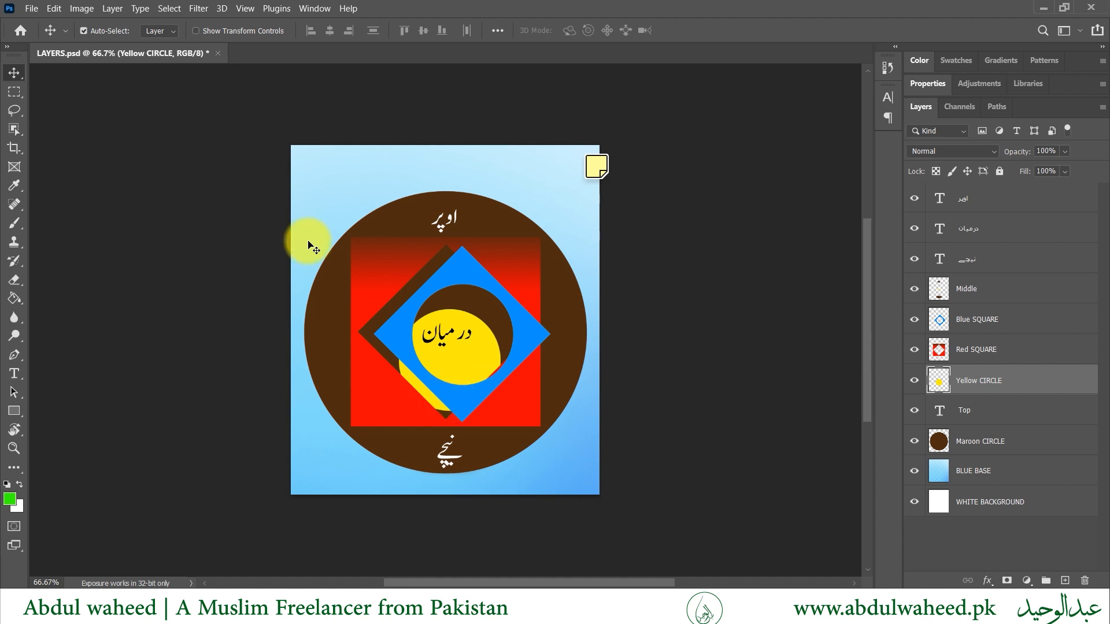
click(52, 8)
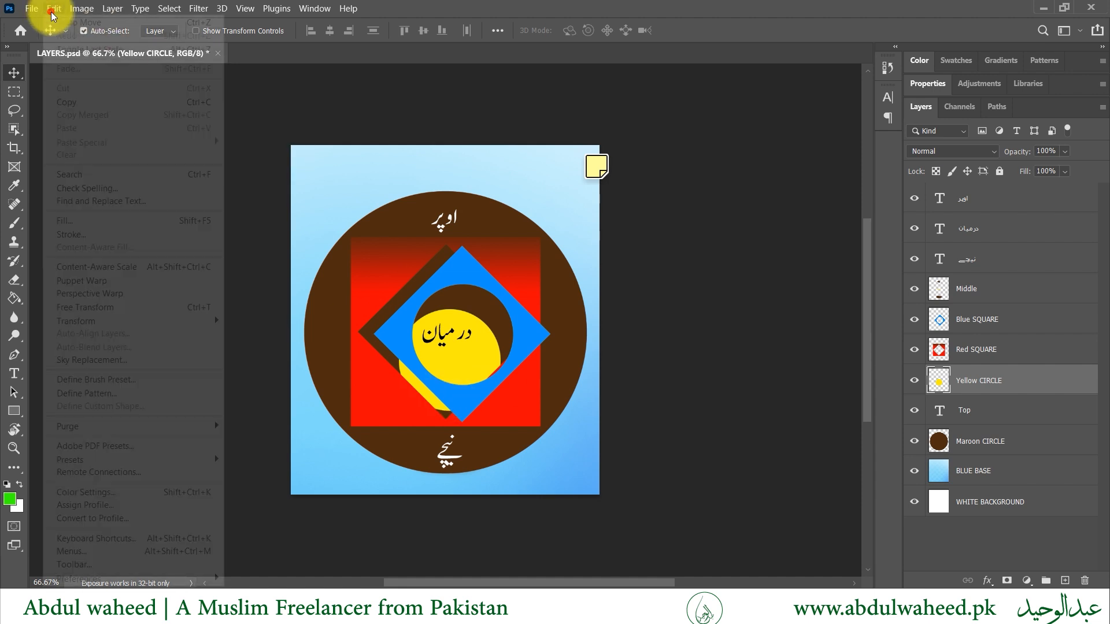
click(61, 24)
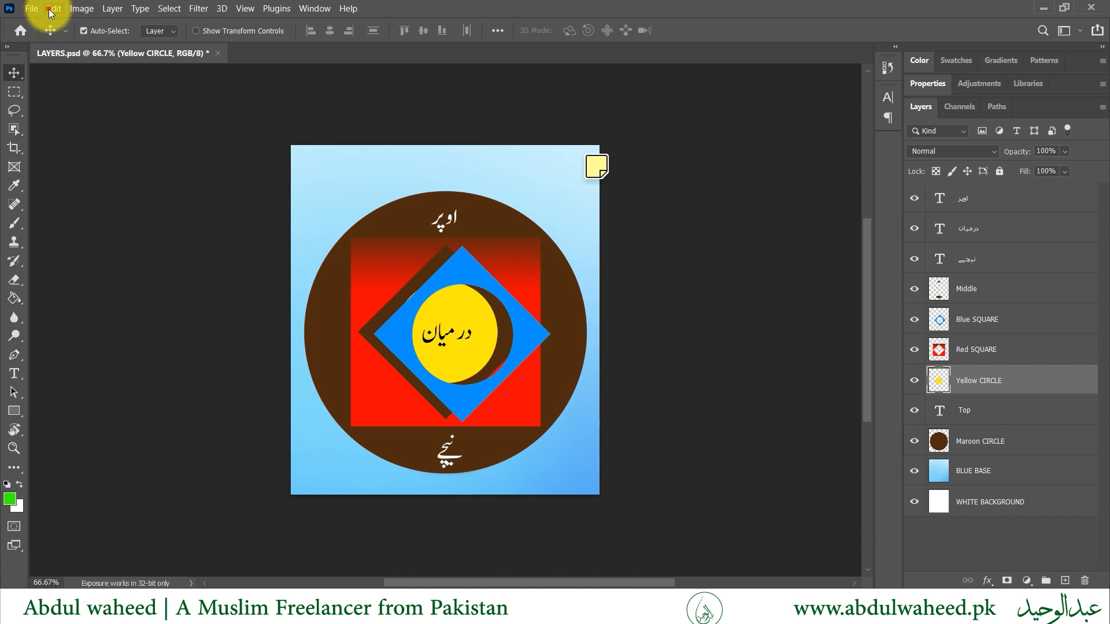
click(53, 9)
click(60, 23)
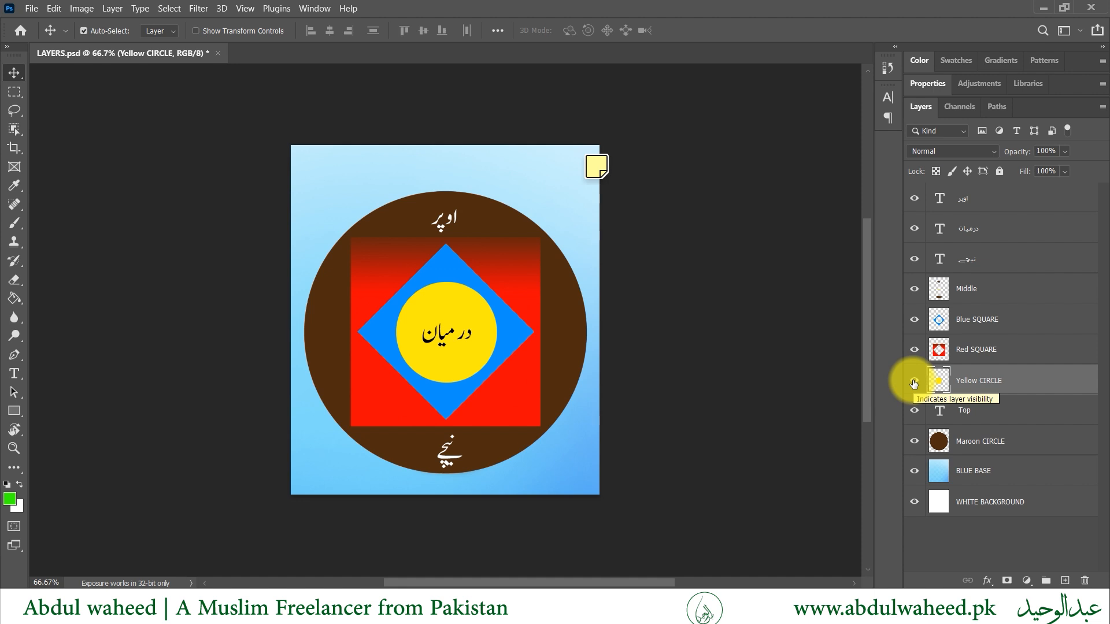
- Hide the Yellow CIRCLE, Red SQUARE, Blue SQUARE, Middle and the three Urdu text layers
click(914, 382)
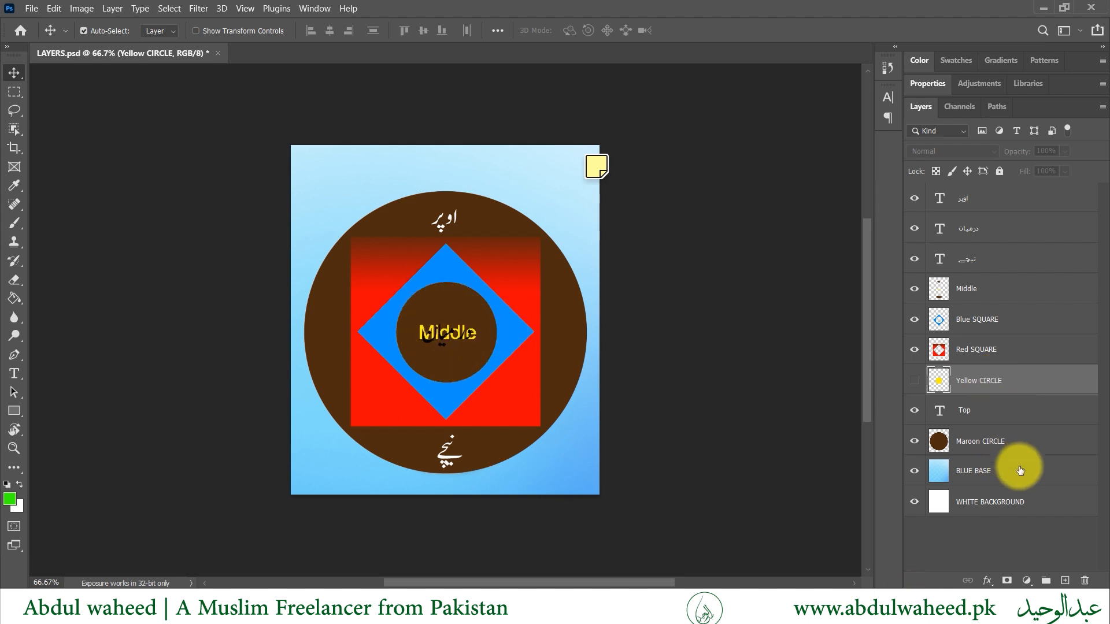
click(913, 351)
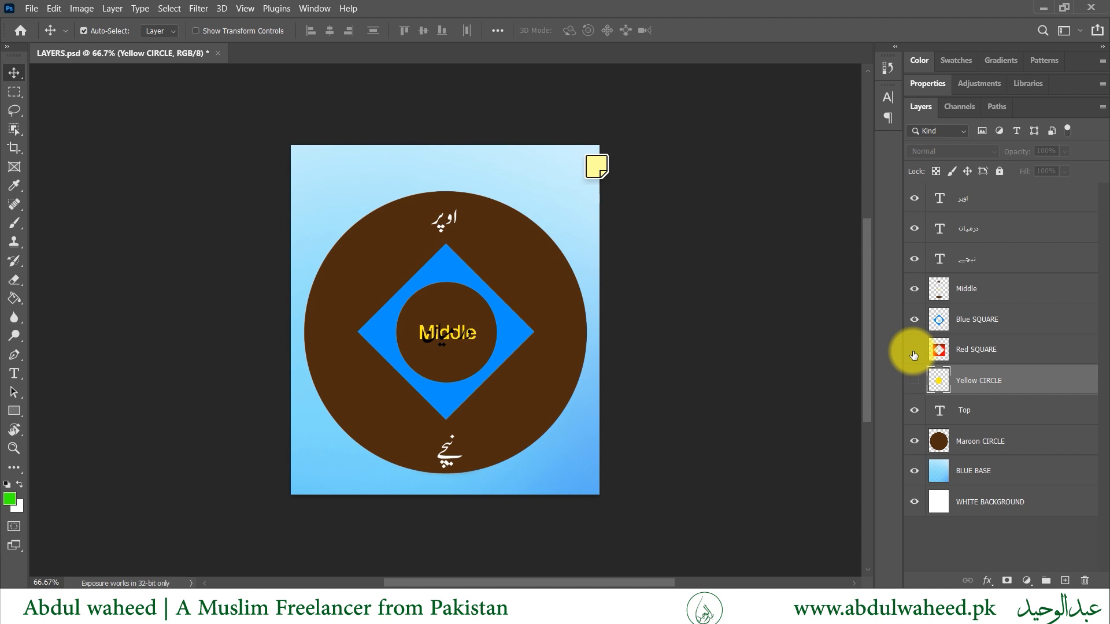
drag(914, 325, 912, 198)
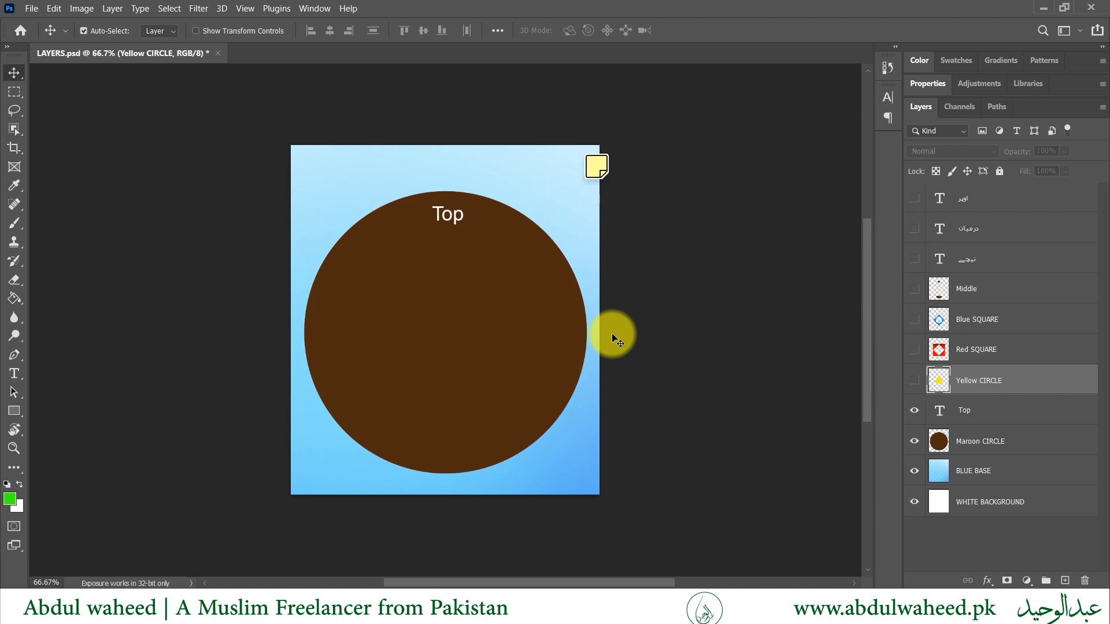
- Make the three Urdu text layers, Middle, Blue SQUARE, Red SQUARE and Yellow CIRCLE visible again
click(913, 201)
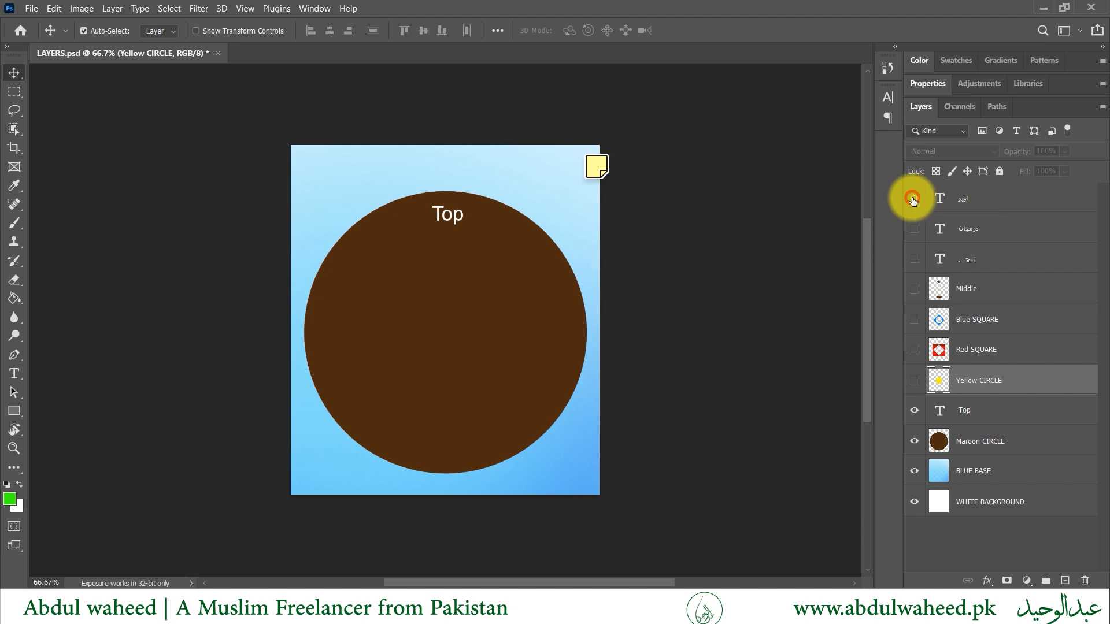
click(917, 225)
drag(916, 225, 917, 316)
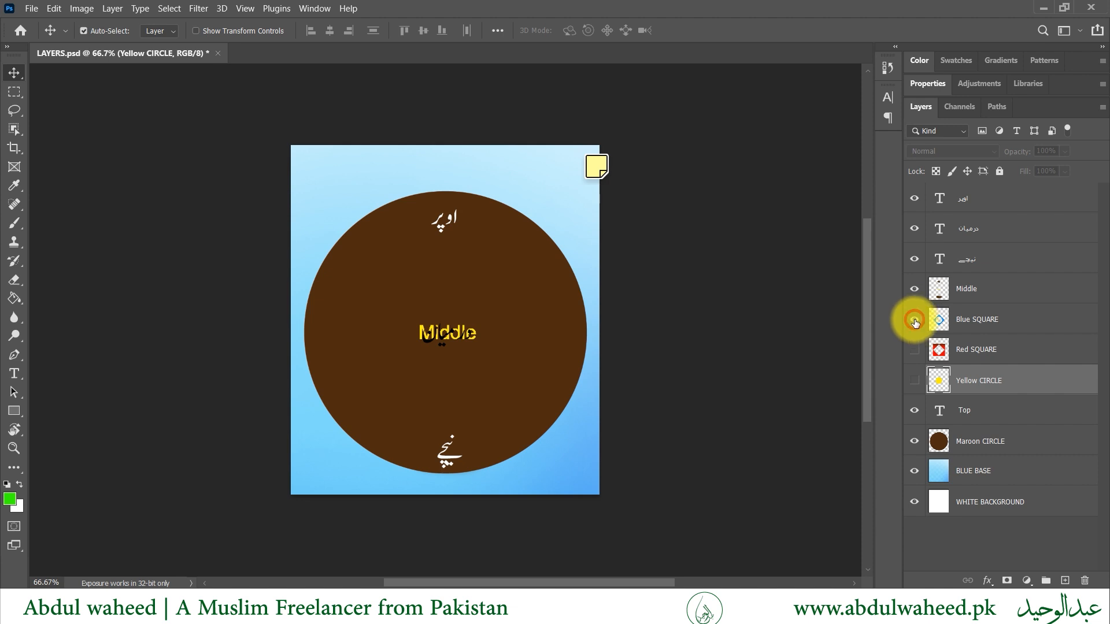
click(914, 321)
click(915, 349)
click(915, 379)
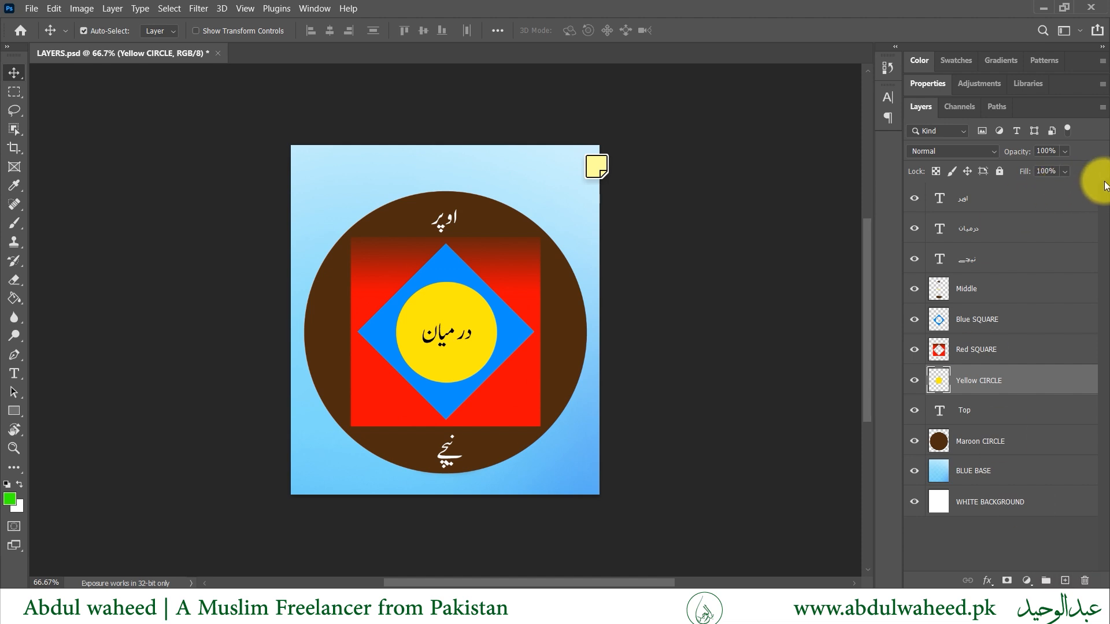
click(1102, 108)
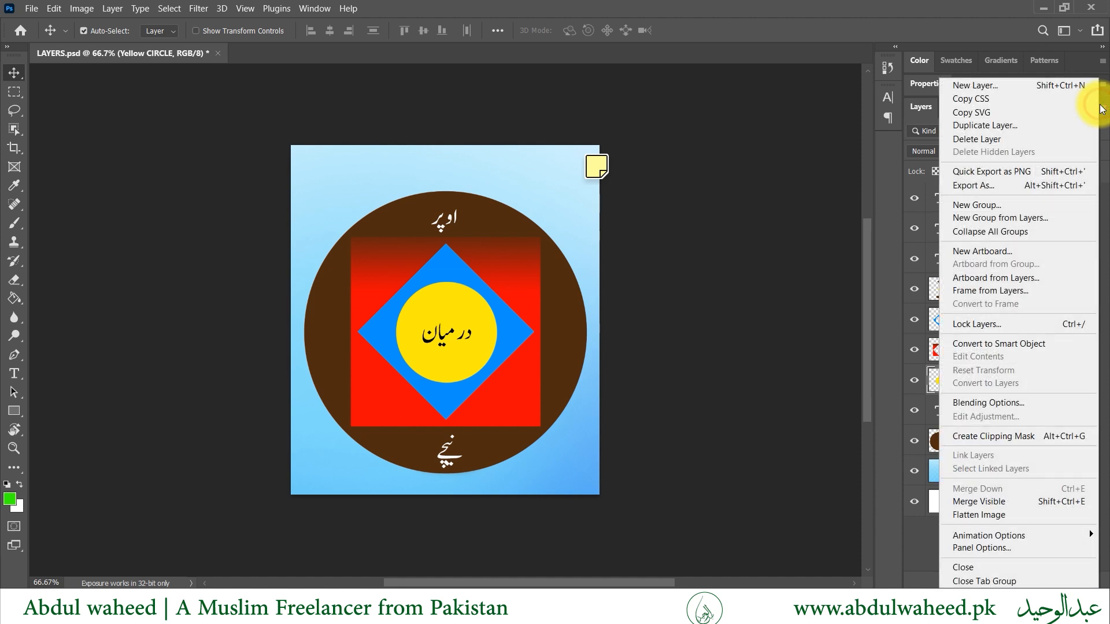
click(1005, 87)
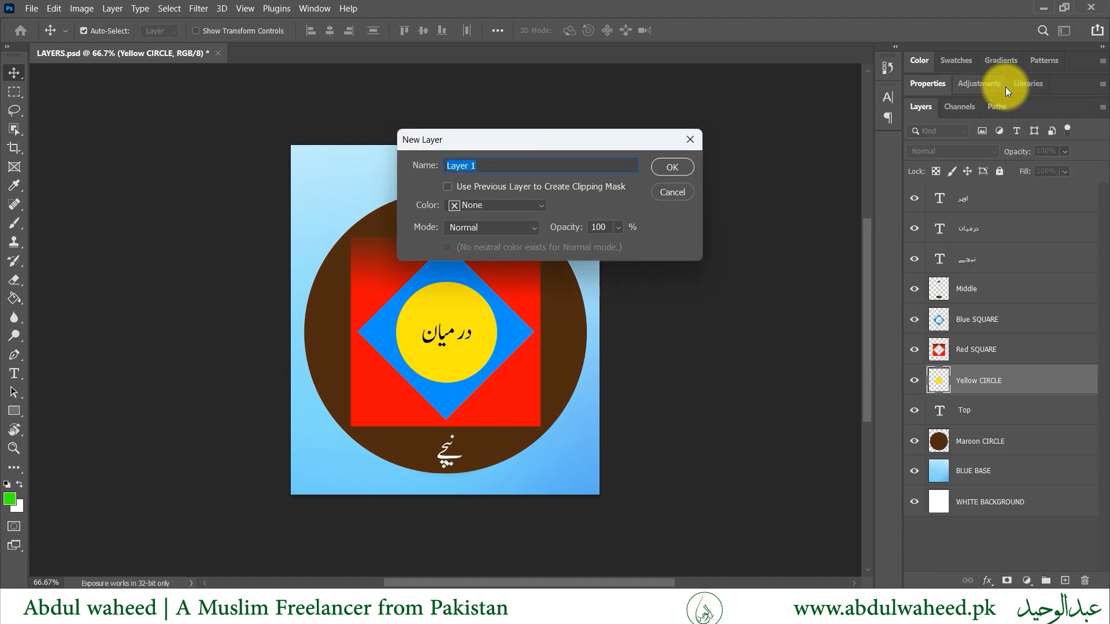
click(672, 192)
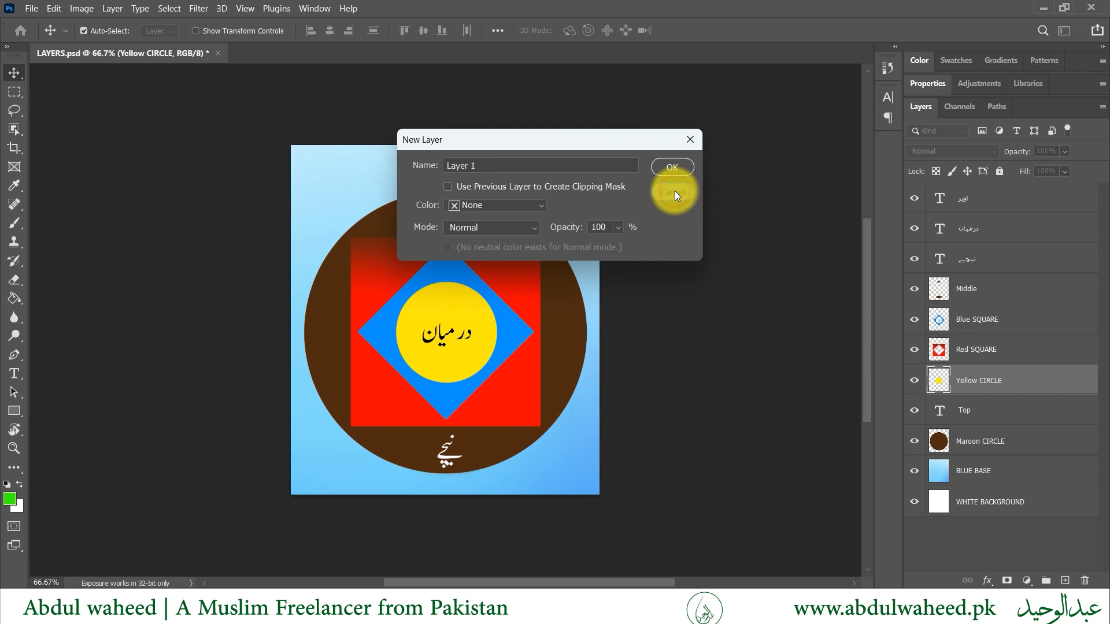
- Create a layer directly above Yellow CIRCLE and rename it New empty layer
click(1065, 581)
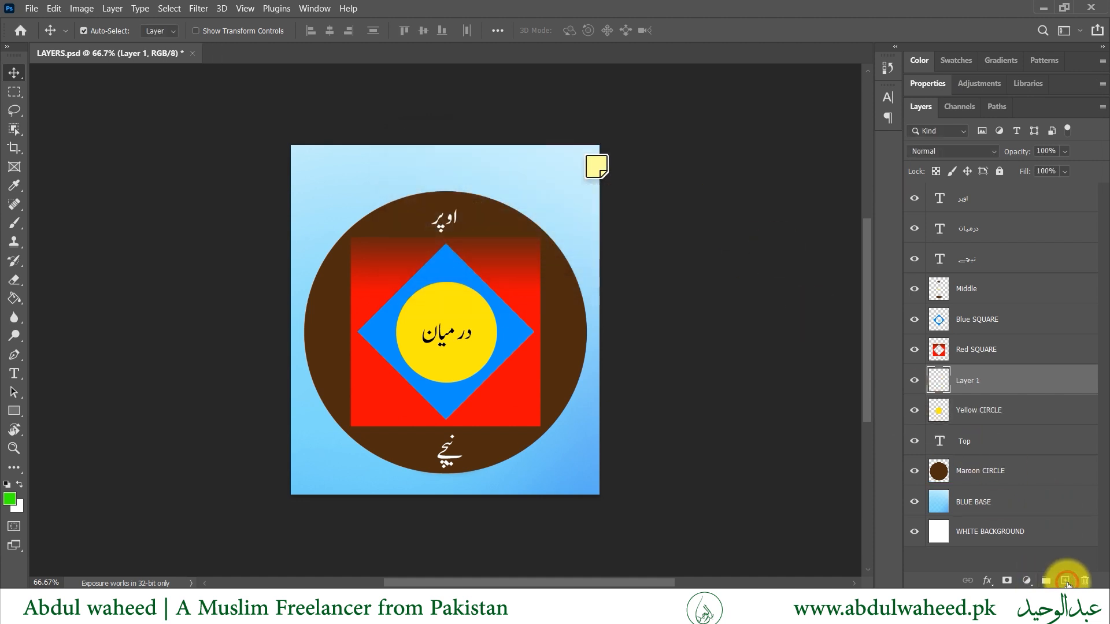
double_click(965, 381)
text(N)
text(ww empty layer)
key(Return)
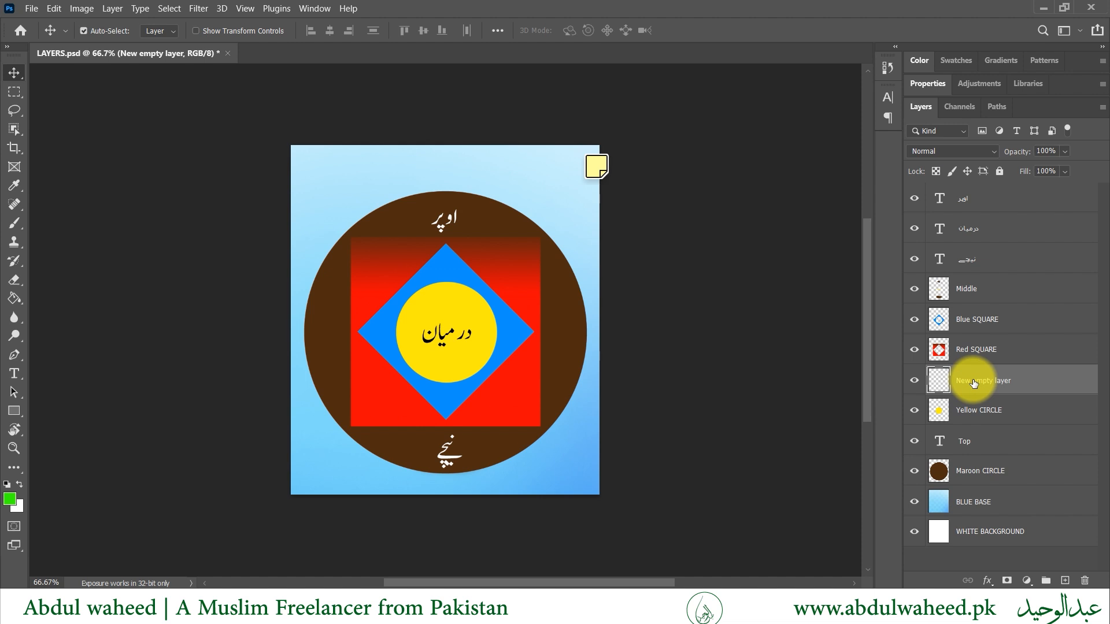
- Delete the New empty layer
click(1087, 582)
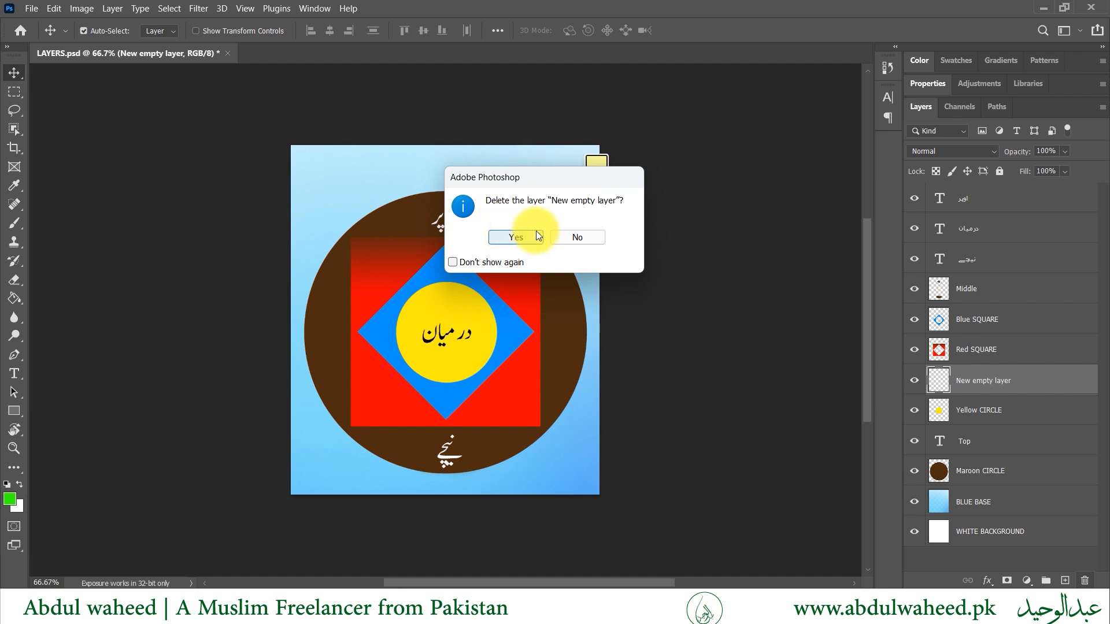
click(506, 242)
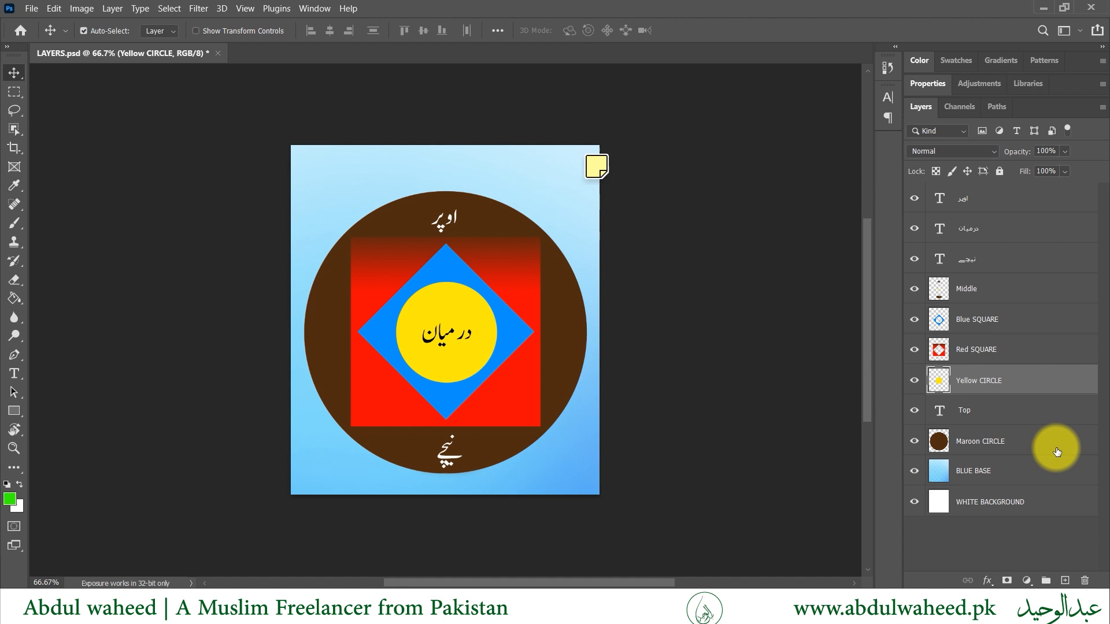
- Try placing the Maroon CIRCLE layer above the Top layer in the stack, and undo the reordering
drag(1058, 446, 994, 384)
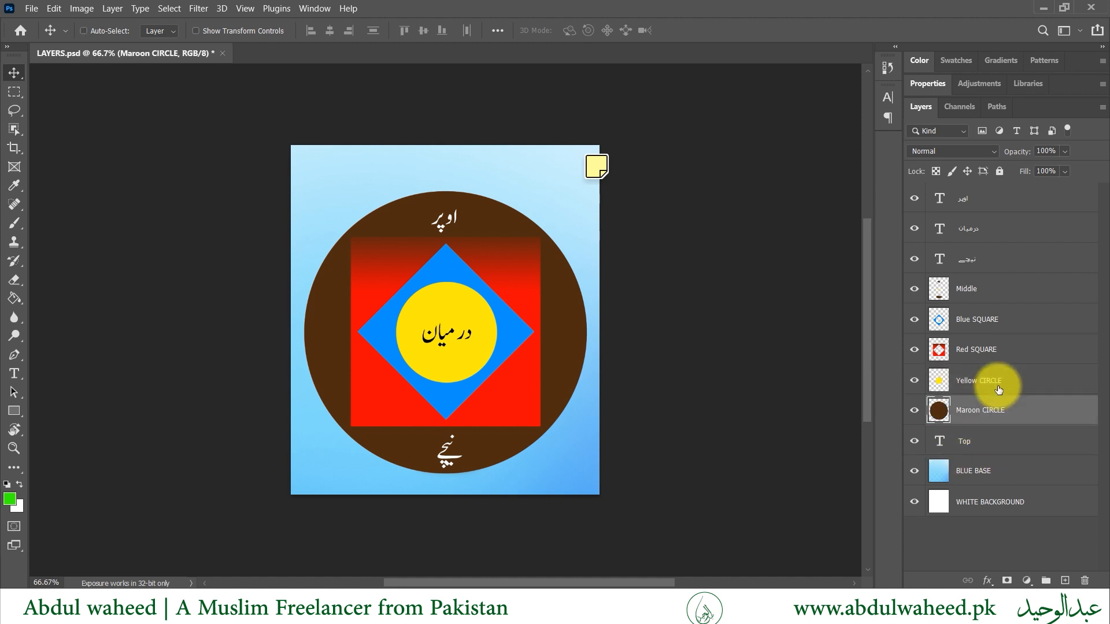
key(ctrl+z)
- Lock the Yellow CIRCLE layer completely
click(1012, 383)
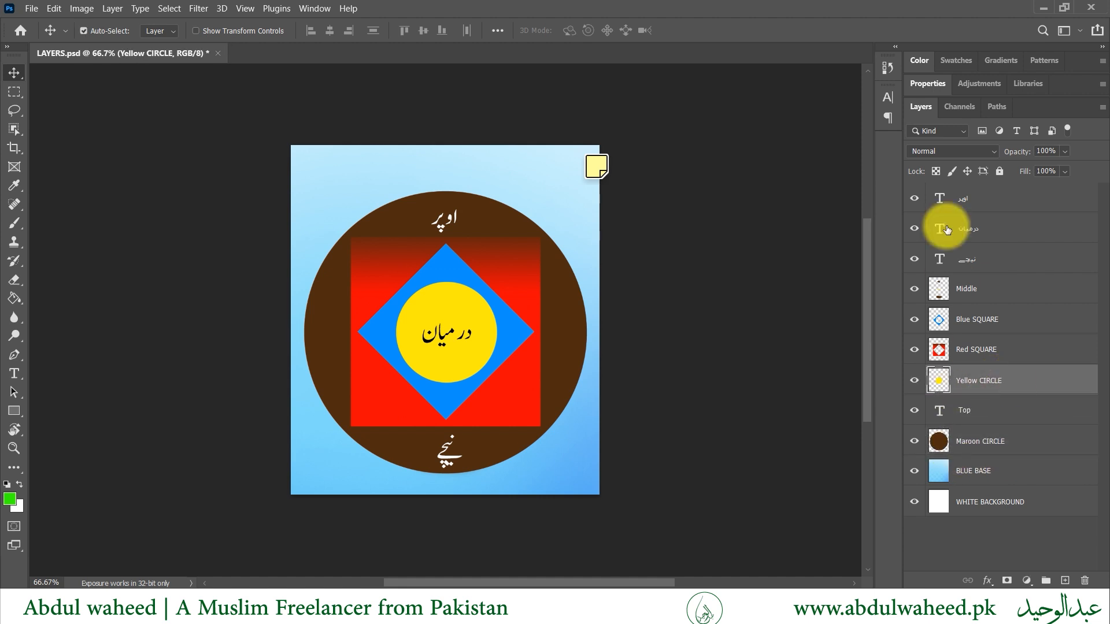
click(1000, 171)
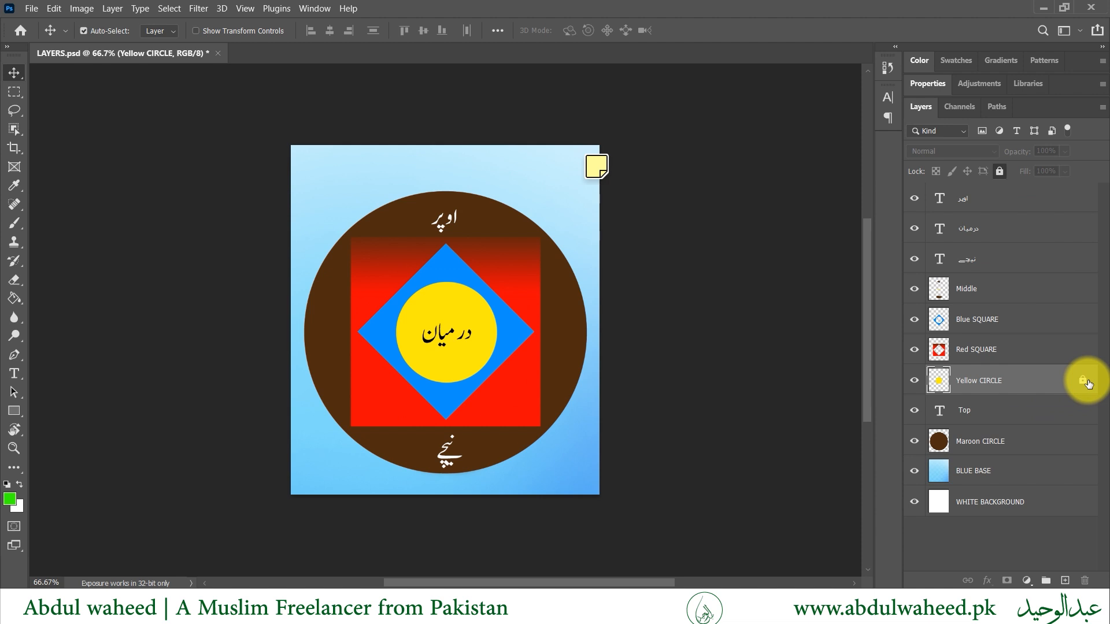
mouse_move(1089, 384)
- Try moving the locked yellow circle sideways on the canvas, and undo the resulting move of the maroon circle
click(455, 317)
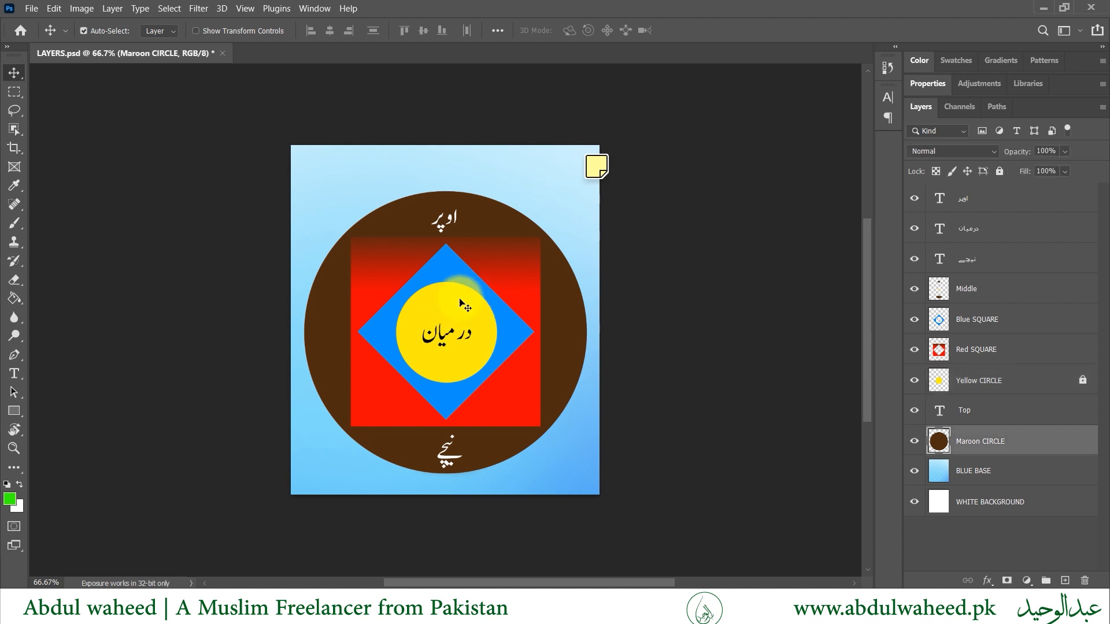
click(960, 380)
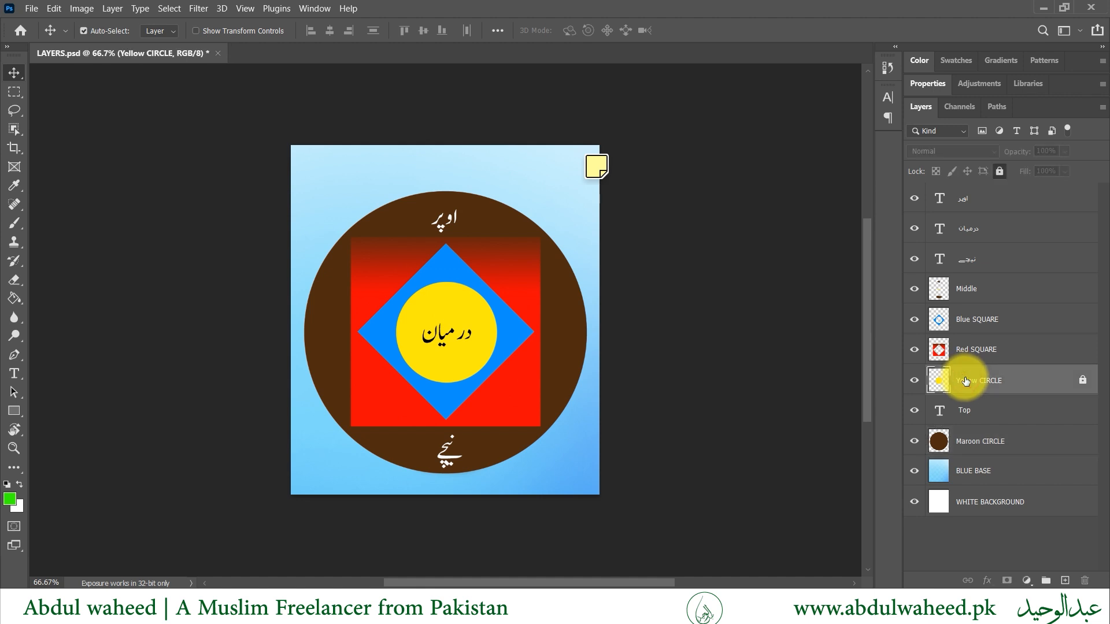
drag(460, 308, 426, 311)
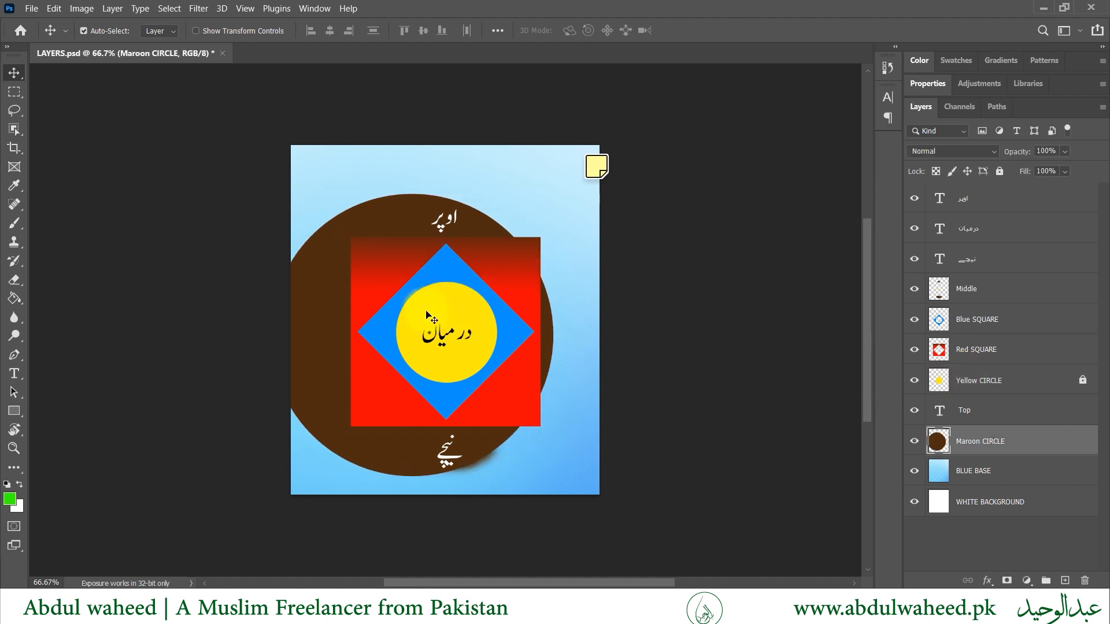
key(ctrl+z)
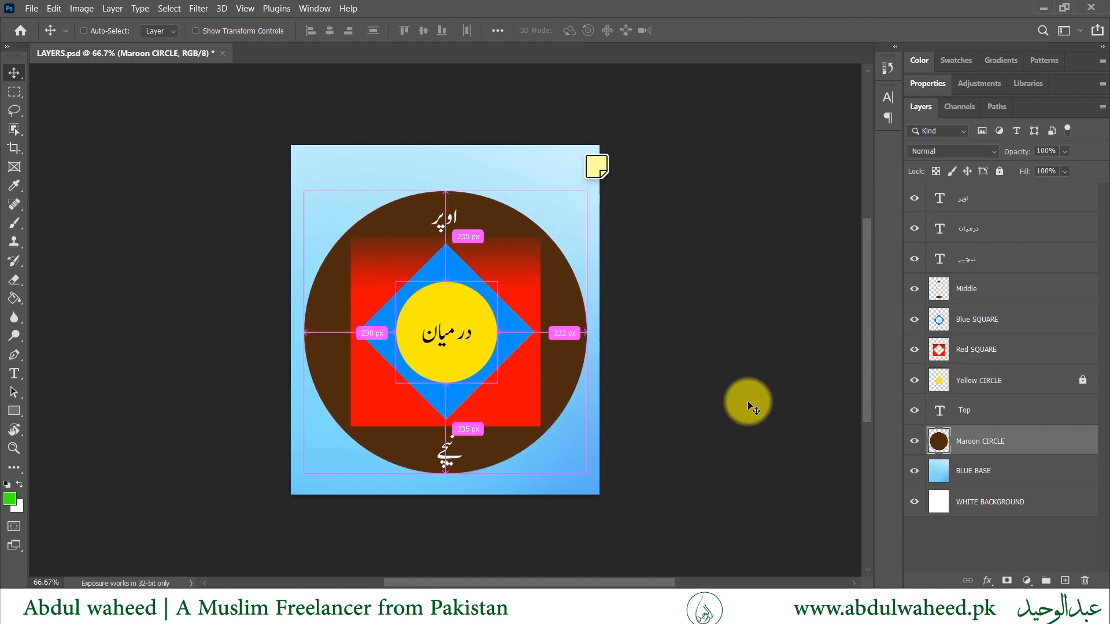
- Lock the Maroon CIRCLE, BLUE BASE and WHITE BACKGROUND layers completely
click(999, 171)
click(983, 470)
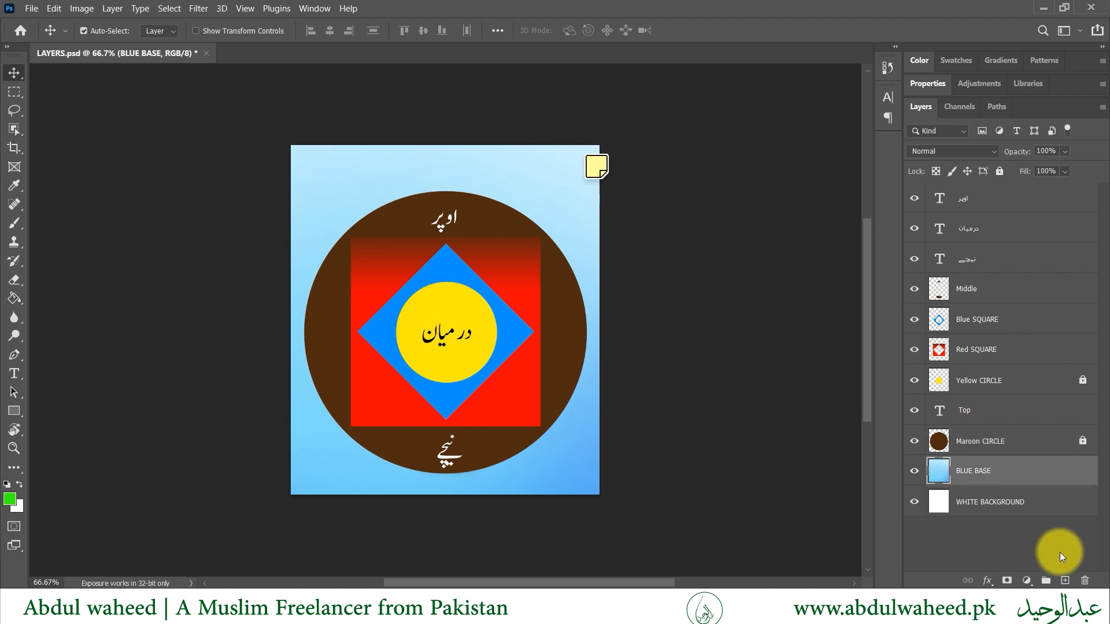
shift+click(1025, 510)
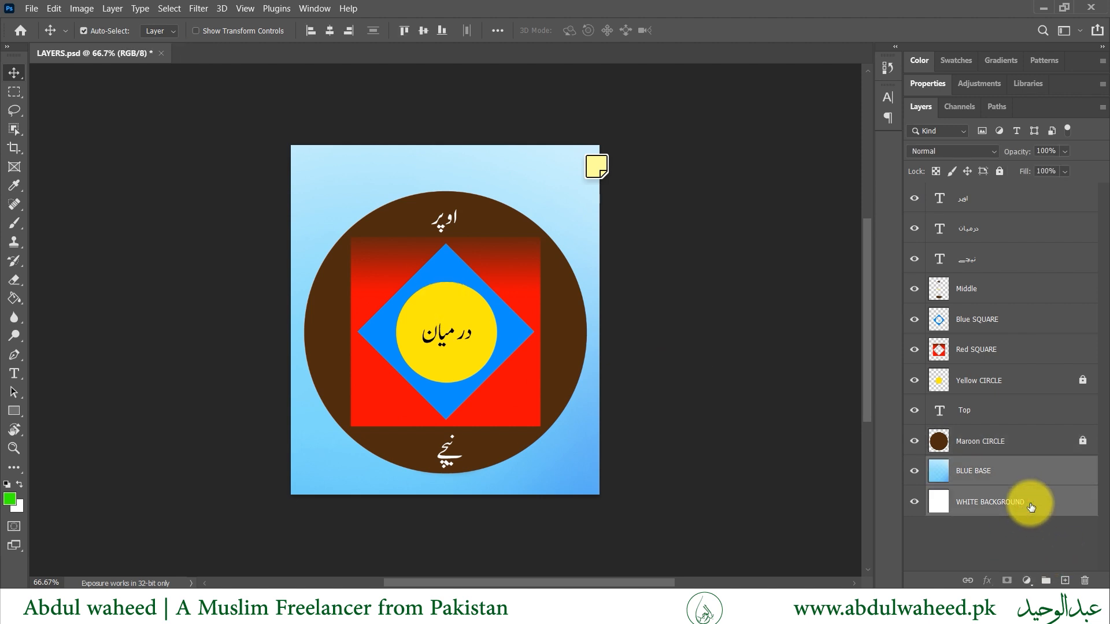
click(999, 171)
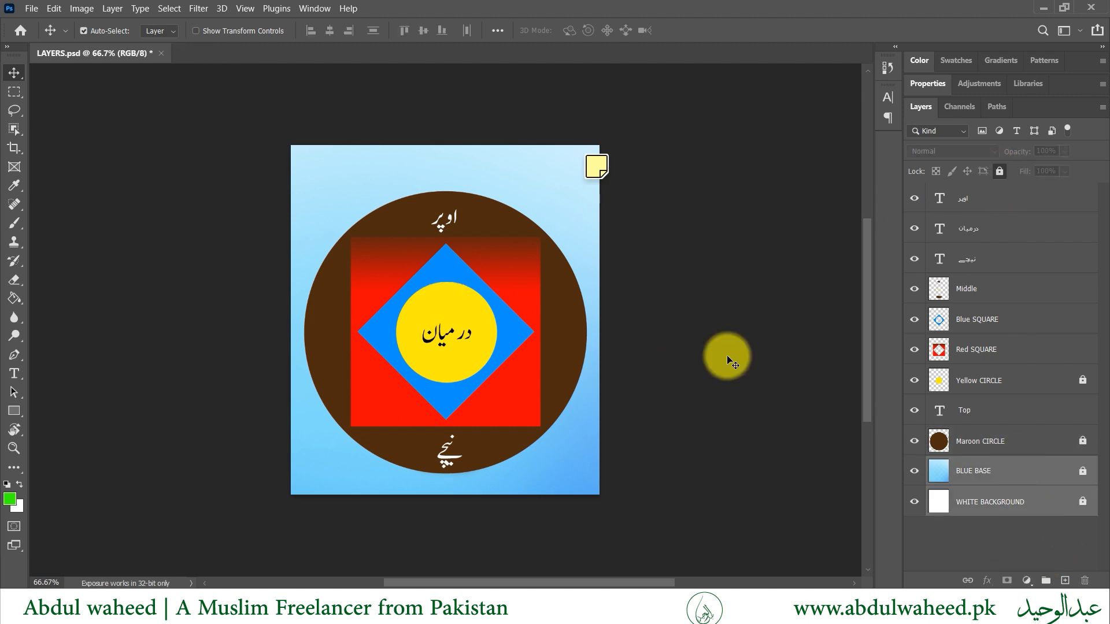
- Select the blue square on the canvas and try moving the locked yellow circle diagonally
click(511, 316)
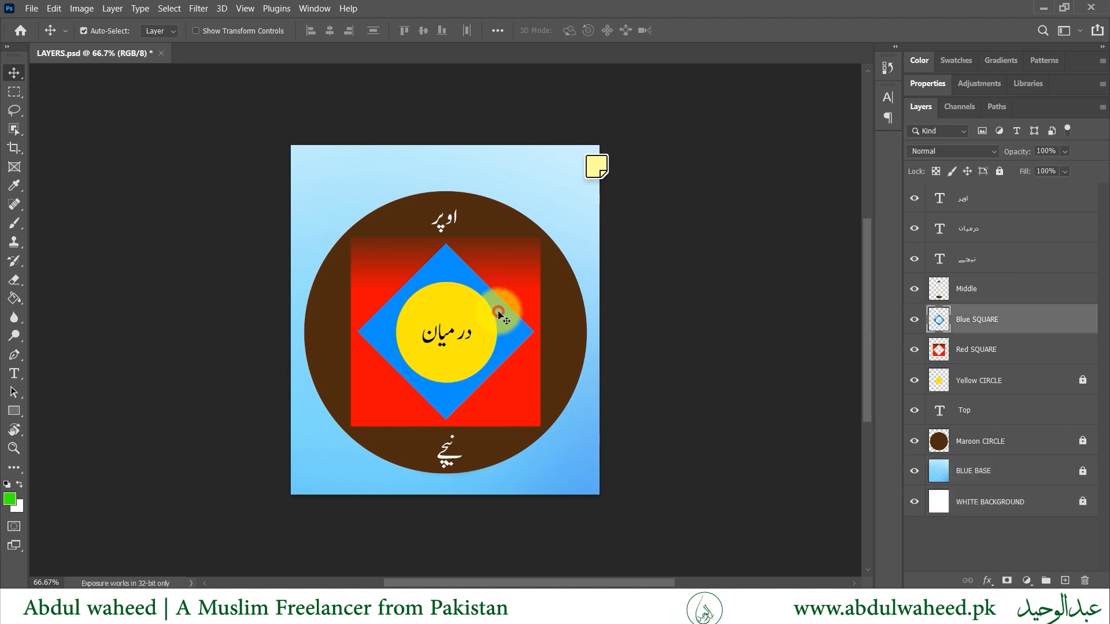
click(436, 320)
drag(437, 319, 466, 339)
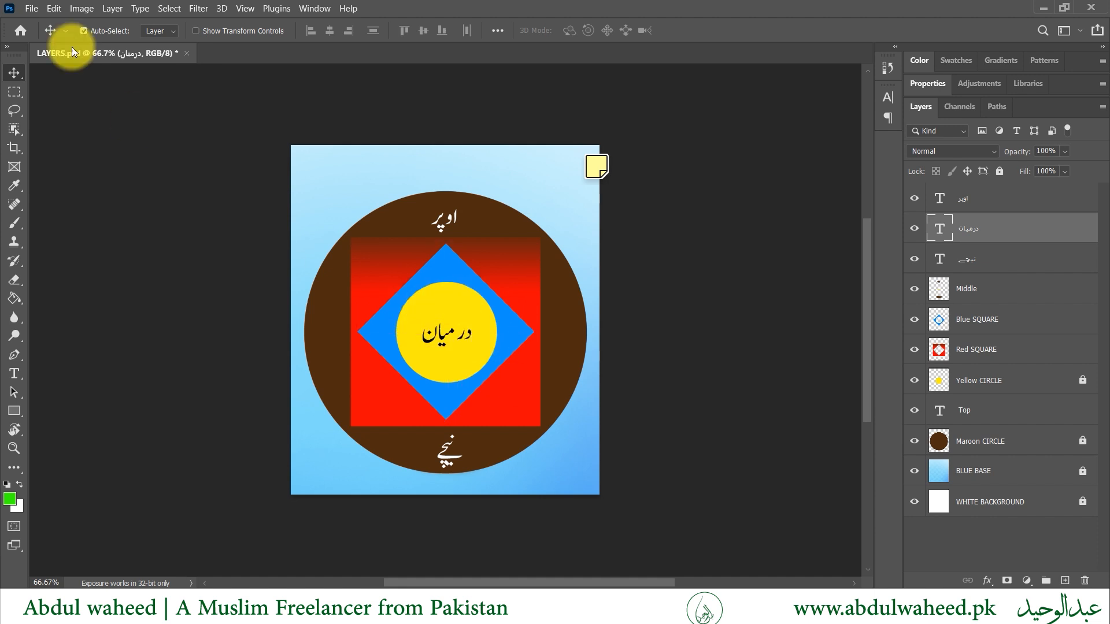
- Undo the recent changes until Yellow CIRCLE, Maroon CIRCLE, BLUE BASE and WHITE BACKGROUND are all unlocked
click(54, 8)
click(50, 10)
click(49, 10)
click(50, 10)
click(52, 10)
click(51, 10)
click(51, 10)
click(61, 24)
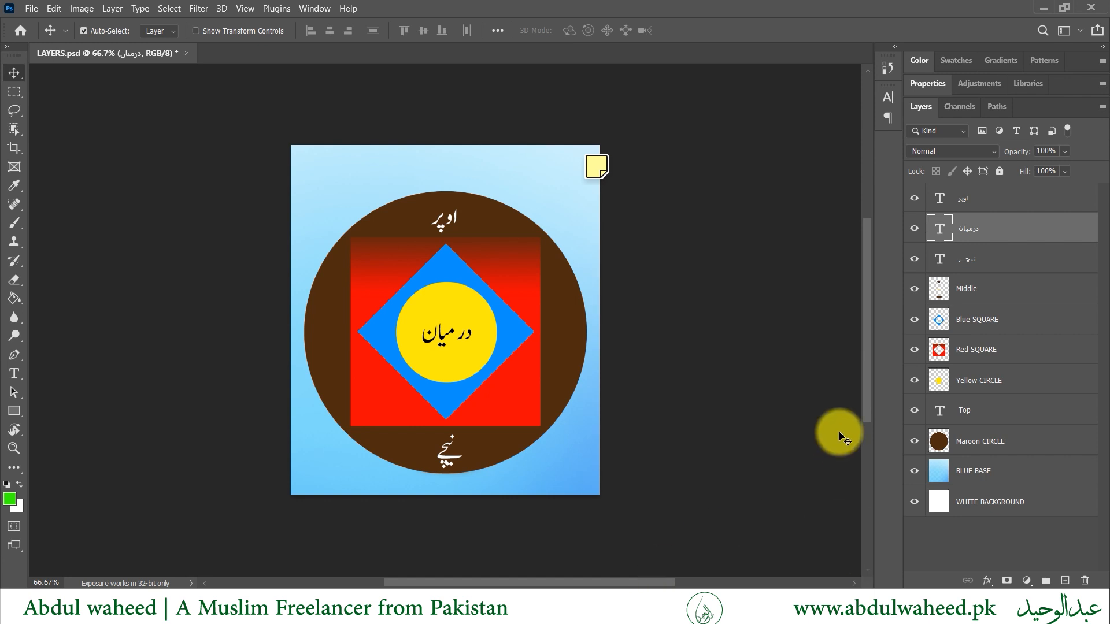
- Link the Blue SQUARE and Red SQUARE layers together, leaving the درمیان text layer out of the selection
click(1003, 328)
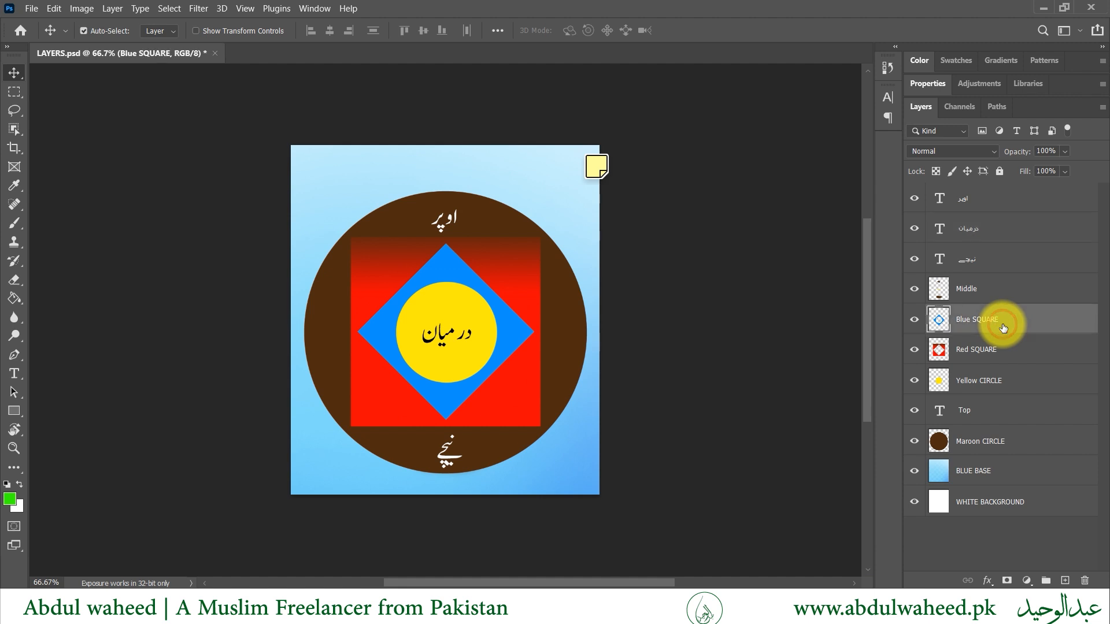
ctrl+click(1024, 347)
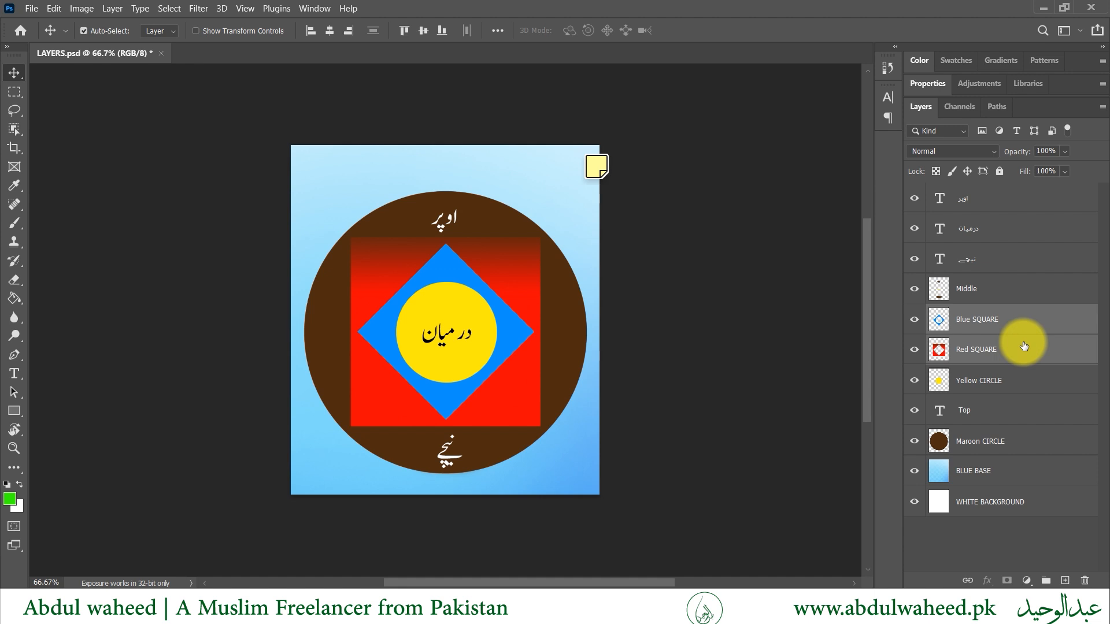
ctrl+click(1002, 227)
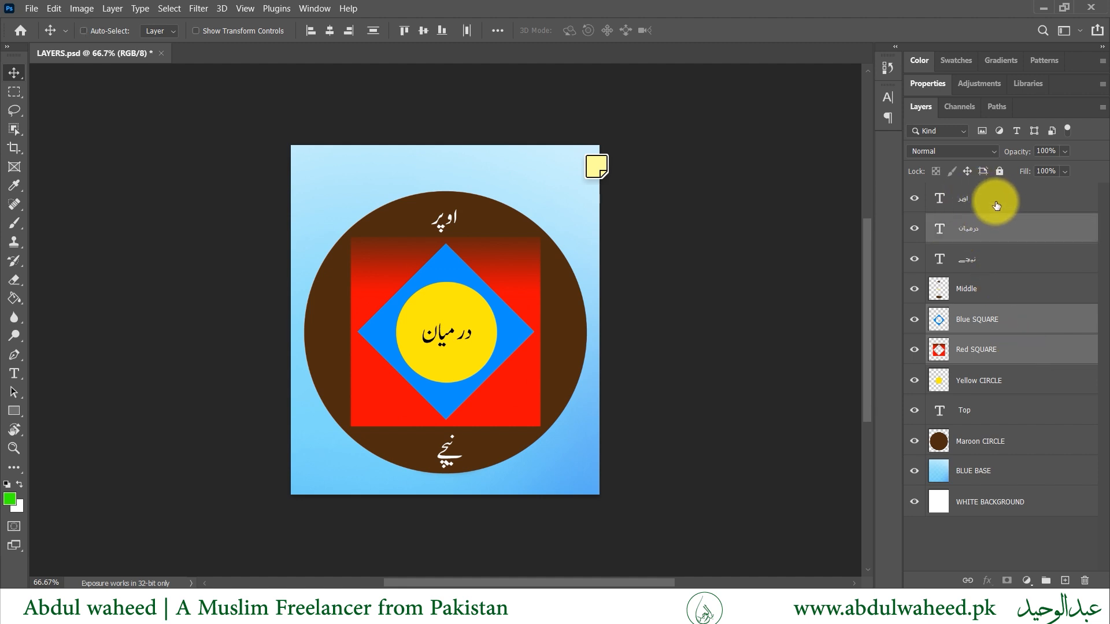
ctrl+click(997, 233)
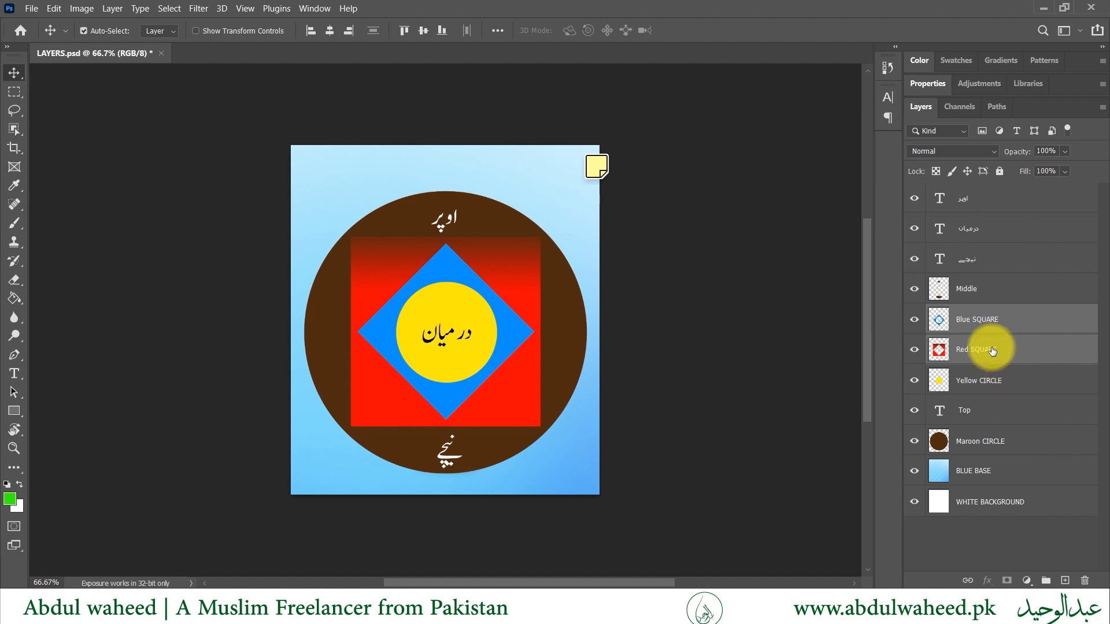
right_click(1027, 357)
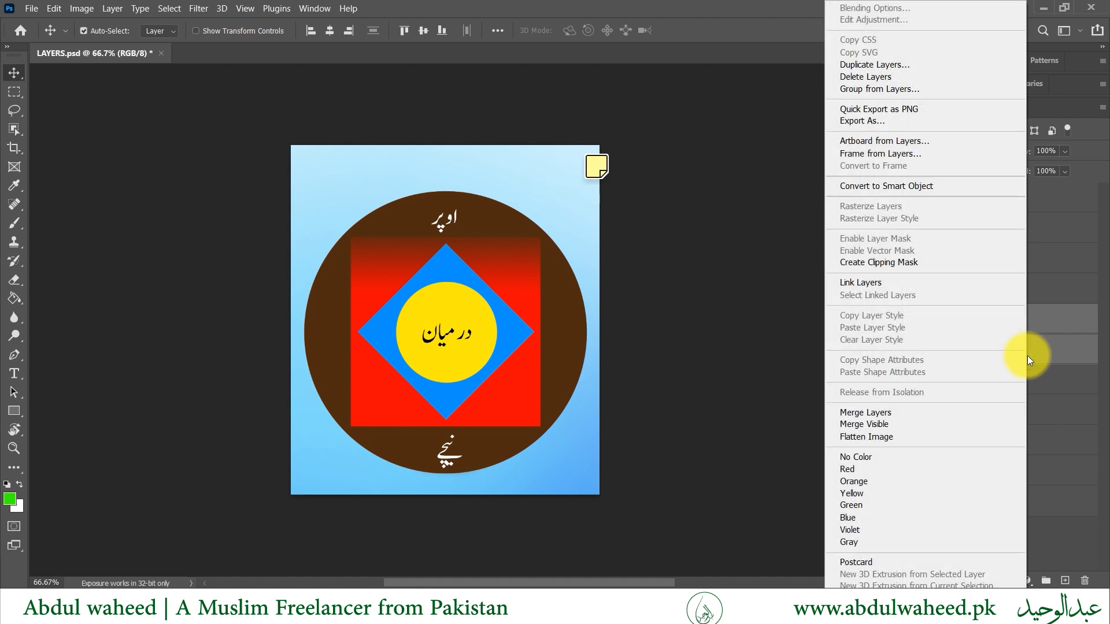
click(886, 287)
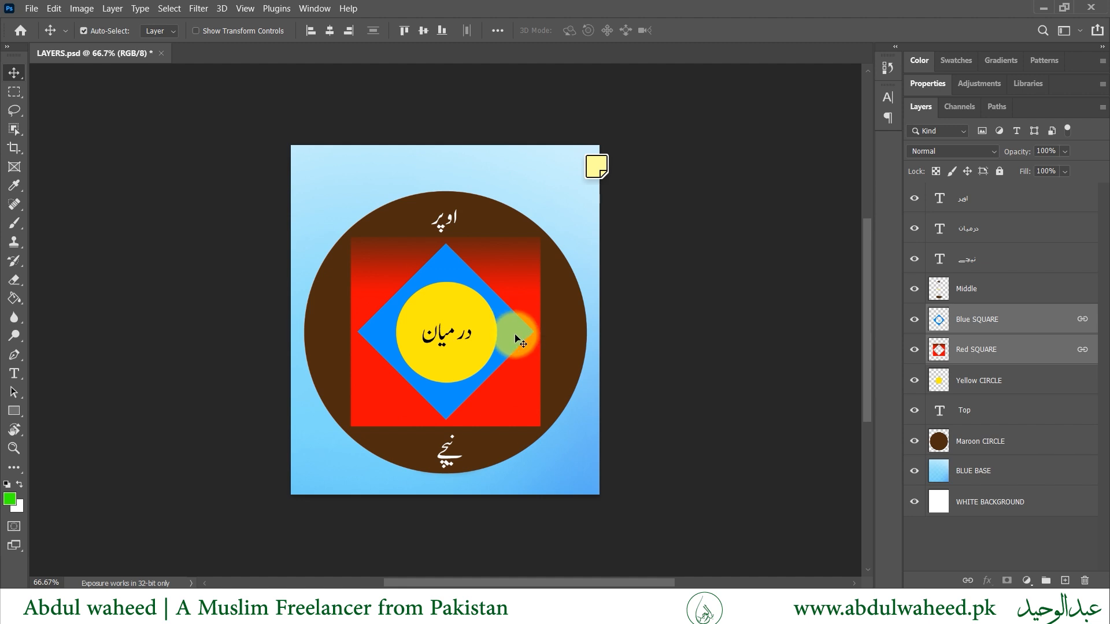
- Try moving the linked blue and red squares by way of Blue SQUARE, and undo both the move and the linking
click(986, 318)
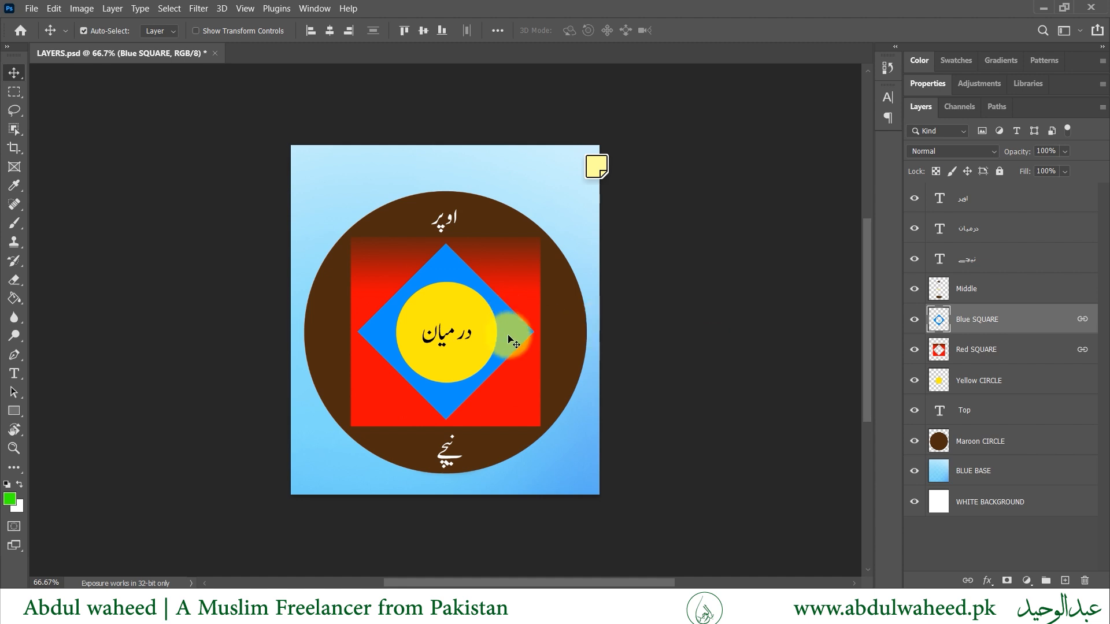
mouse_move(510, 341)
mouse_down()
mouse_move(526, 320)
mouse_move(511, 362)
mouse_move(490, 363)
mouse_move(518, 338)
mouse_move(519, 370)
mouse_move(511, 324)
mouse_move(514, 339)
mouse_move(498, 341)
mouse_move(533, 340)
mouse_move(526, 330)
mouse_up()
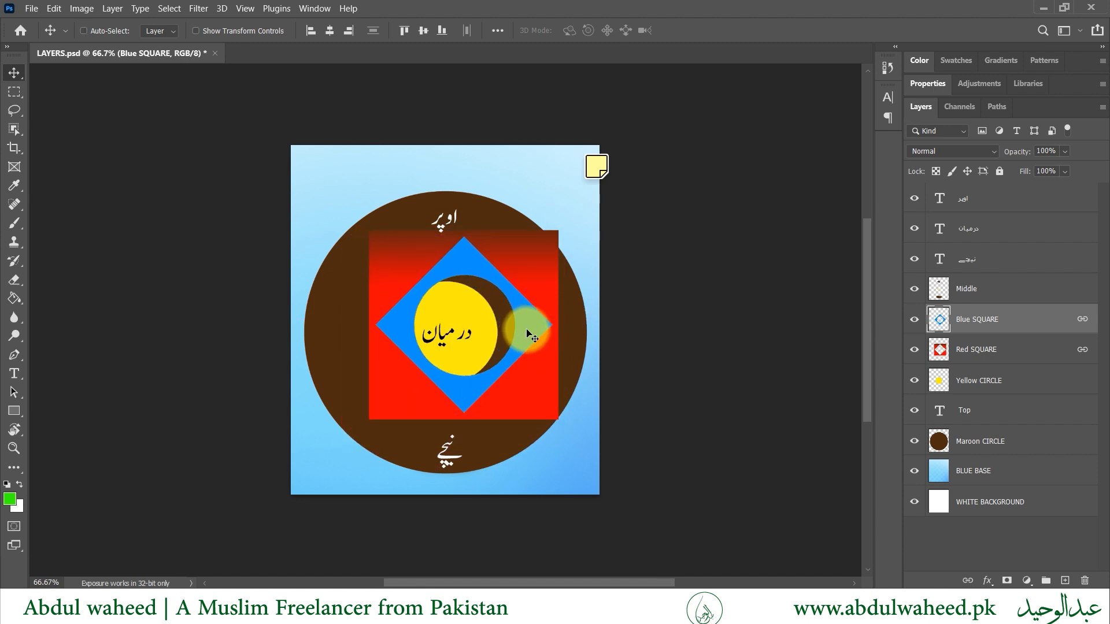
key(ctrl+z)
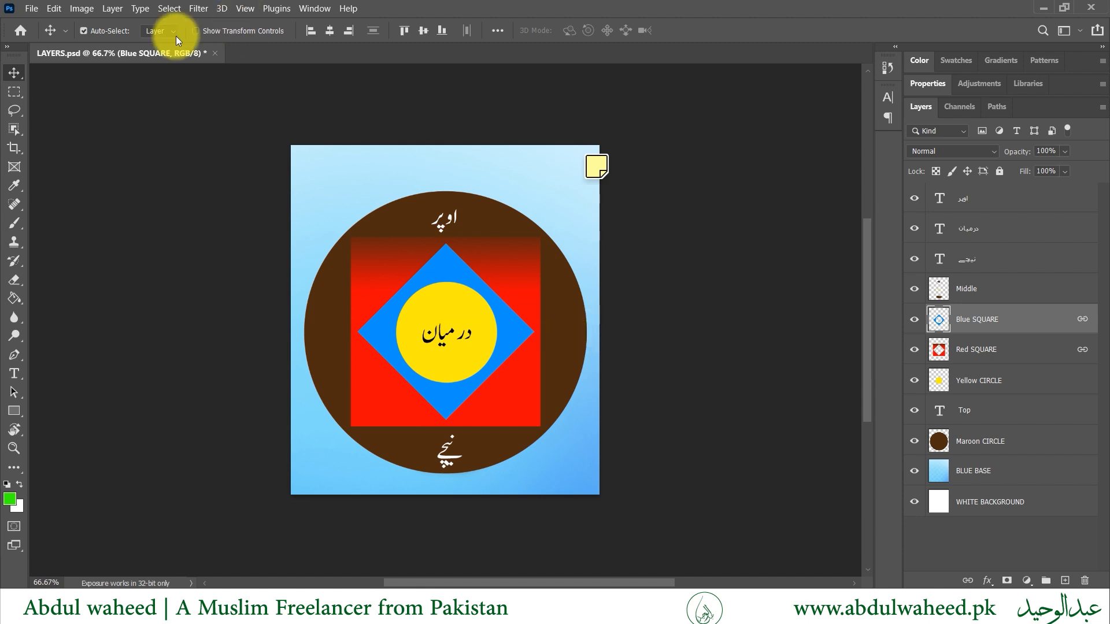
click(82, 8)
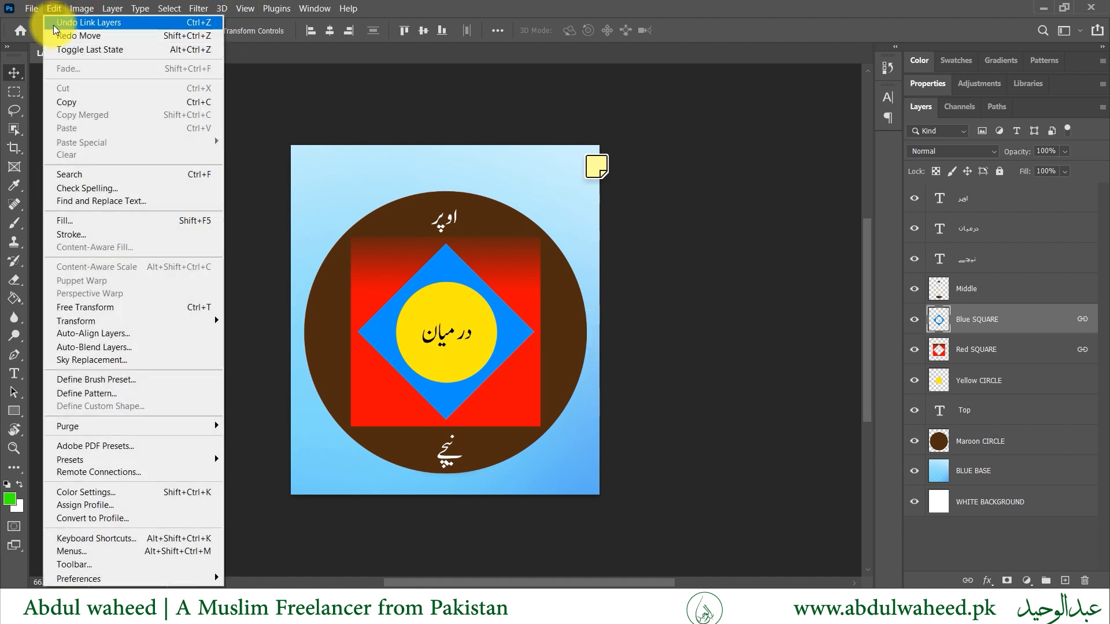
click(53, 25)
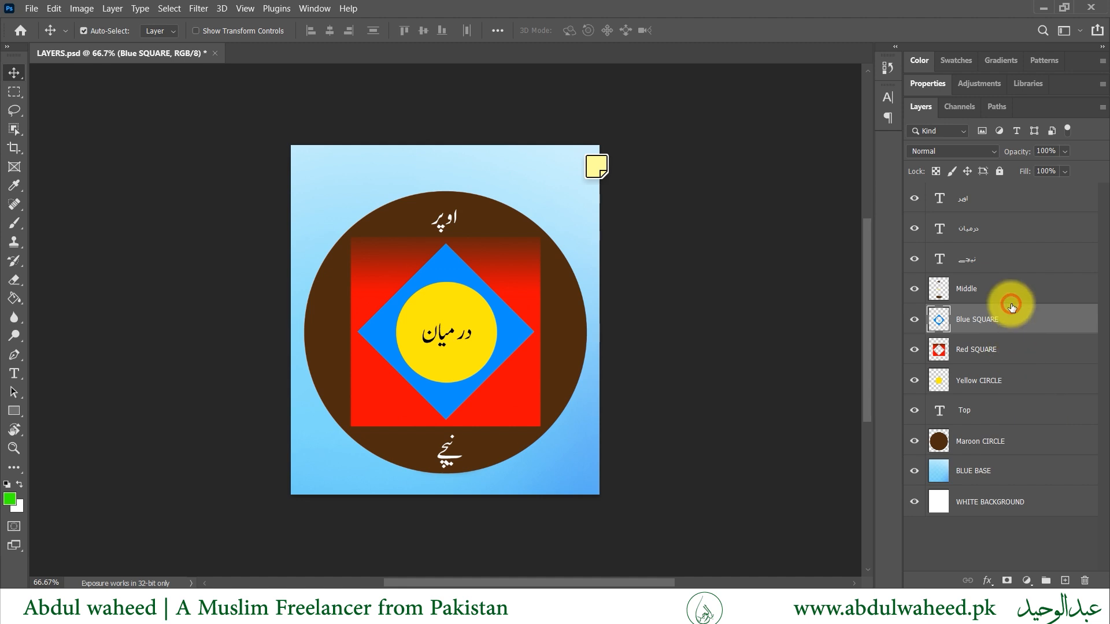
- Group the Middle, Blue SQUARE, Red SQUARE and Yellow CIRCLE layers and expand the group
click(986, 289)
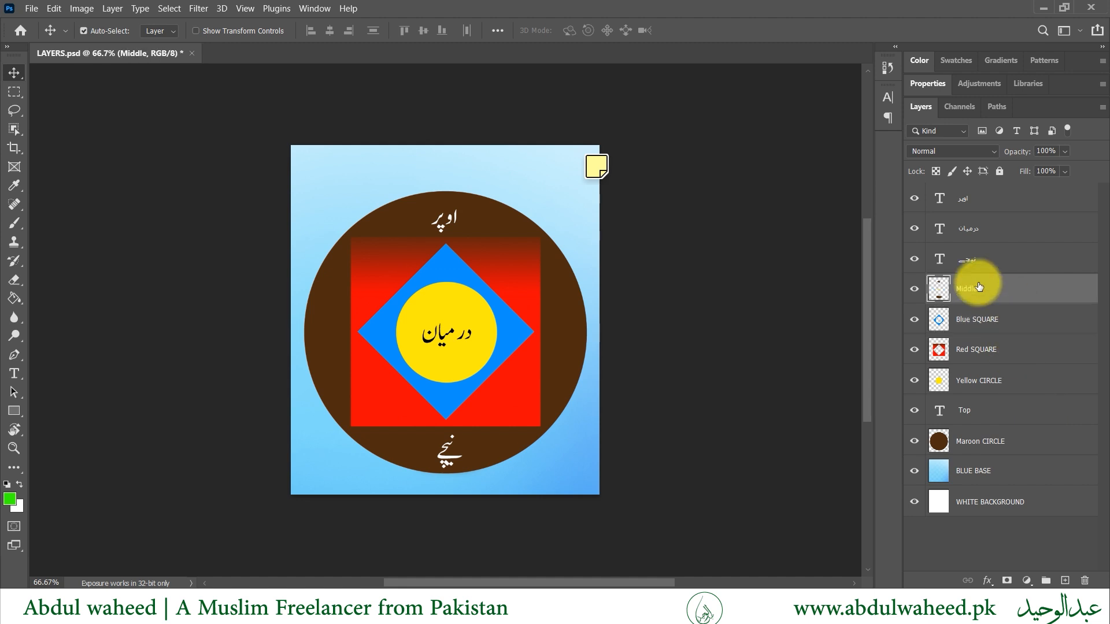
shift+click(991, 375)
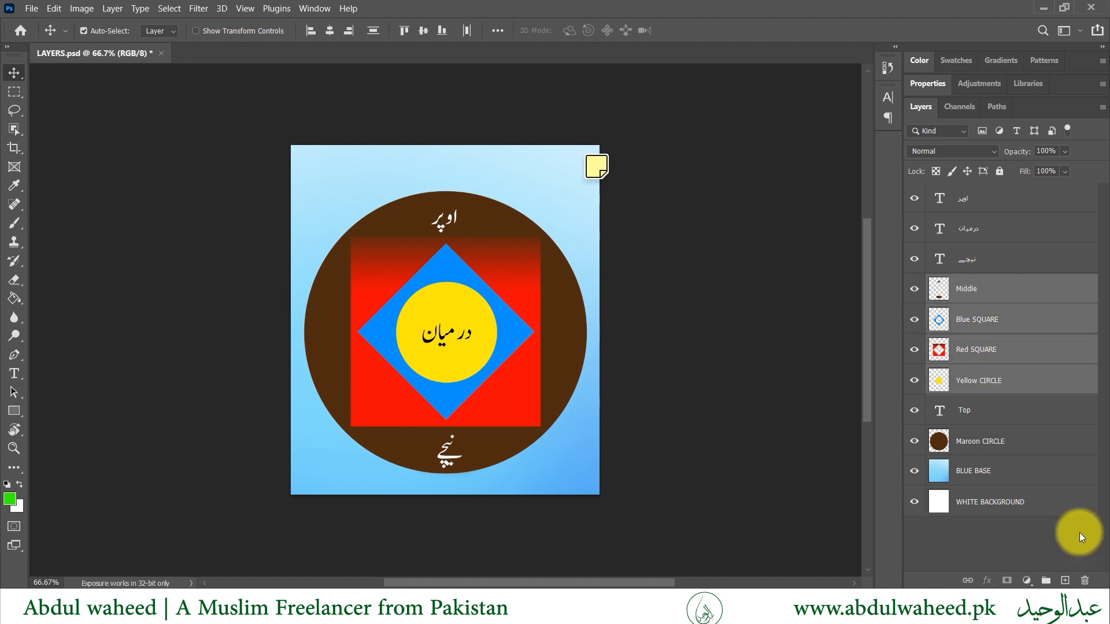
click(1048, 580)
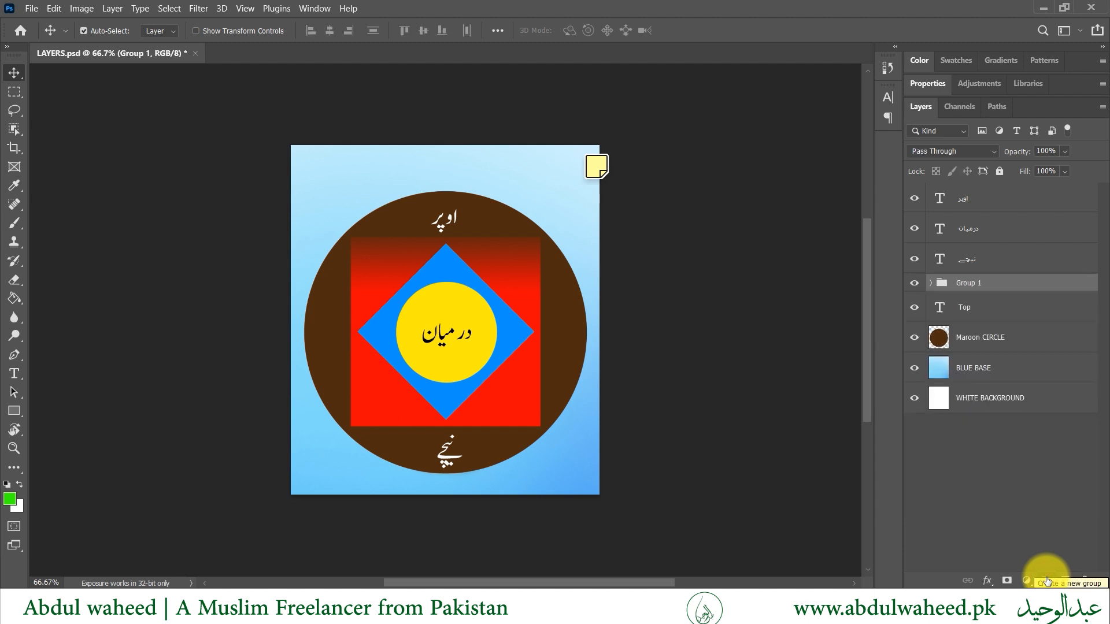
click(932, 283)
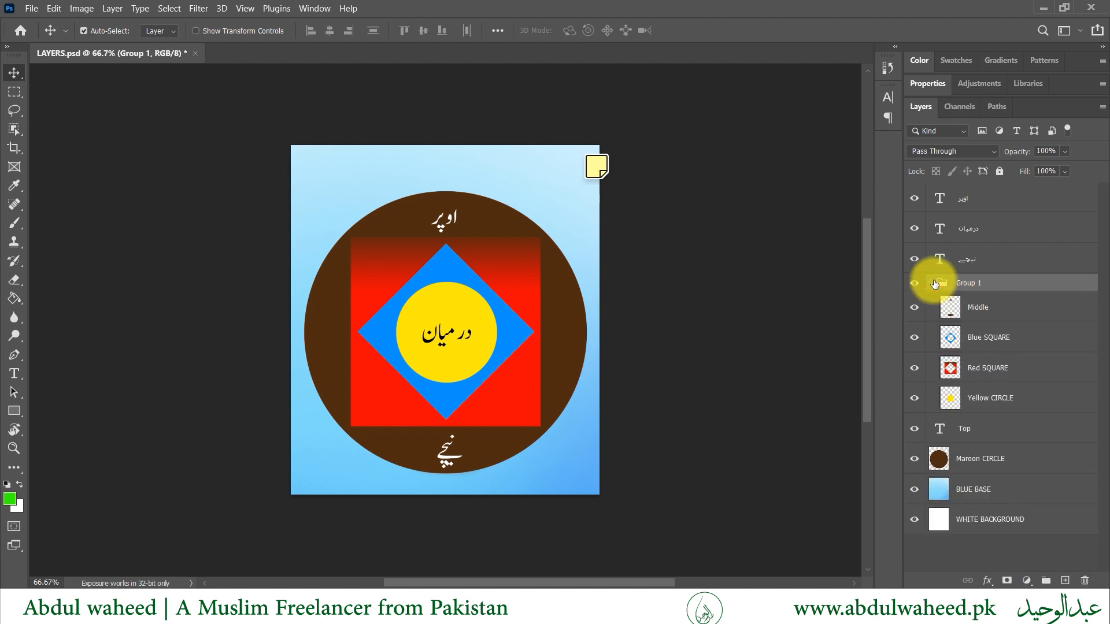
- Rename the group holding Middle, Blue SQUARE, Red SQUARE and Yellow CIRCLE as Object, and collapse it
double_click(973, 284)
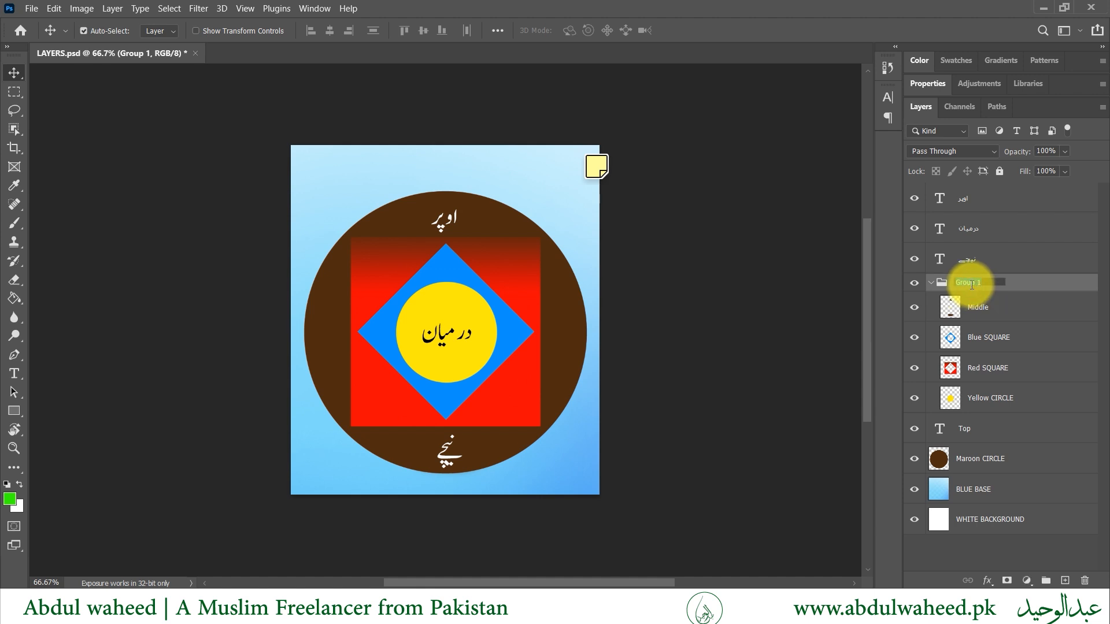
text(Object)
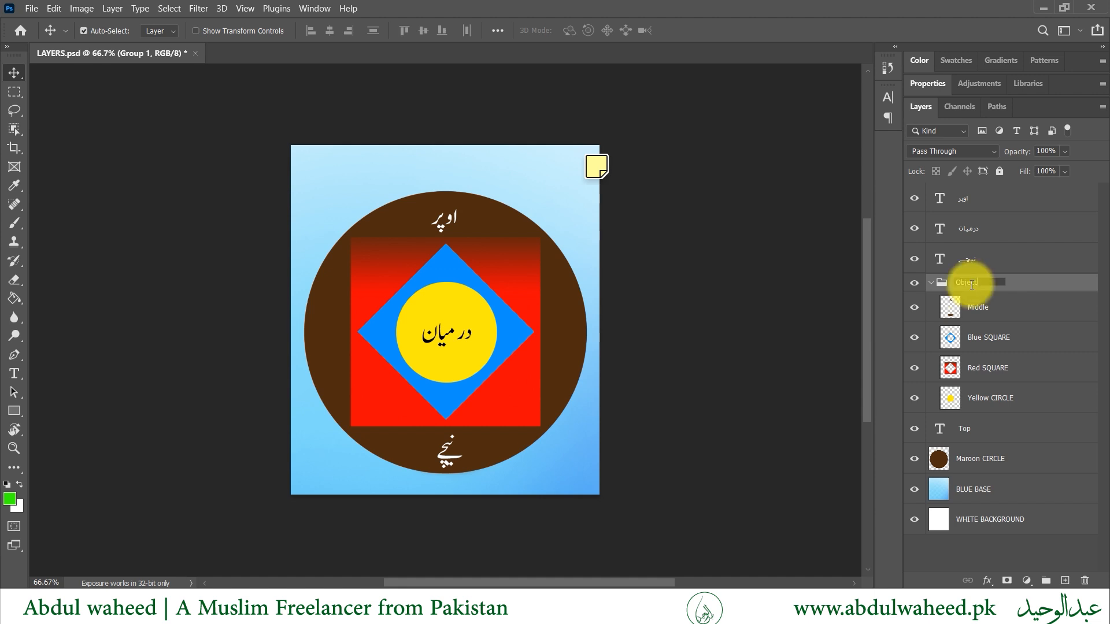
key(Return)
click(931, 283)
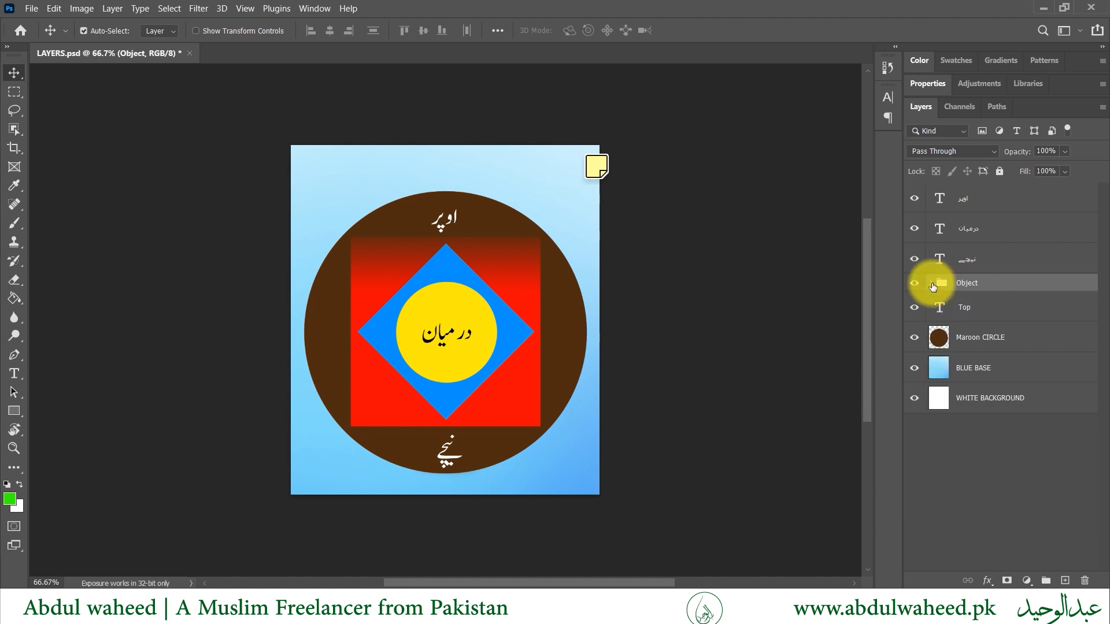
- Create a new layer group above the Object group and name it Text
click(1047, 580)
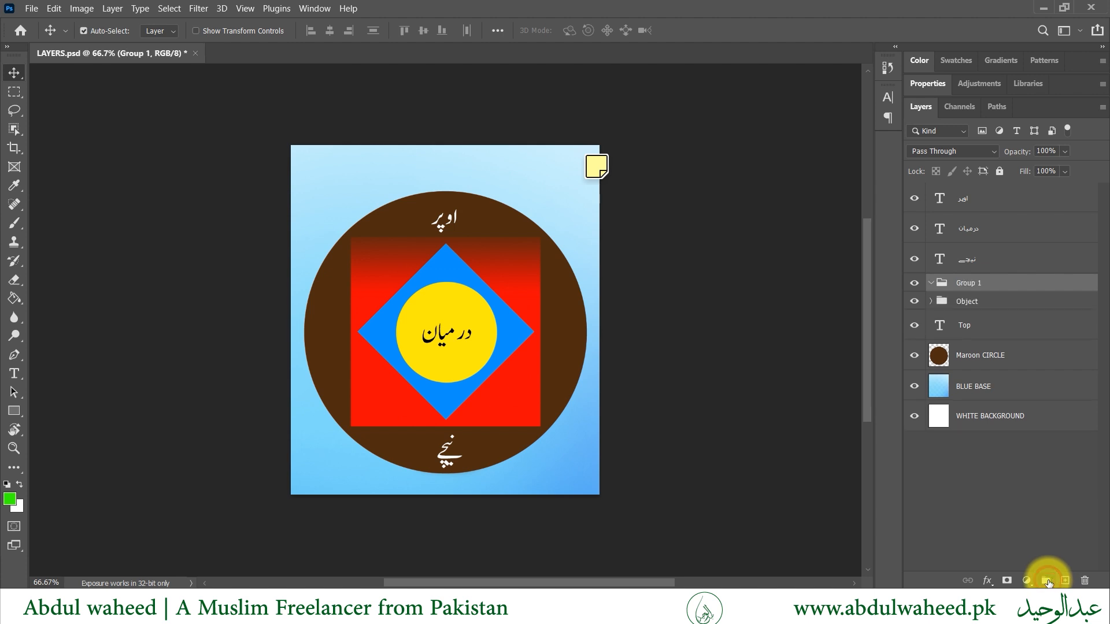
double_click(969, 283)
text(Text)
key(Return)
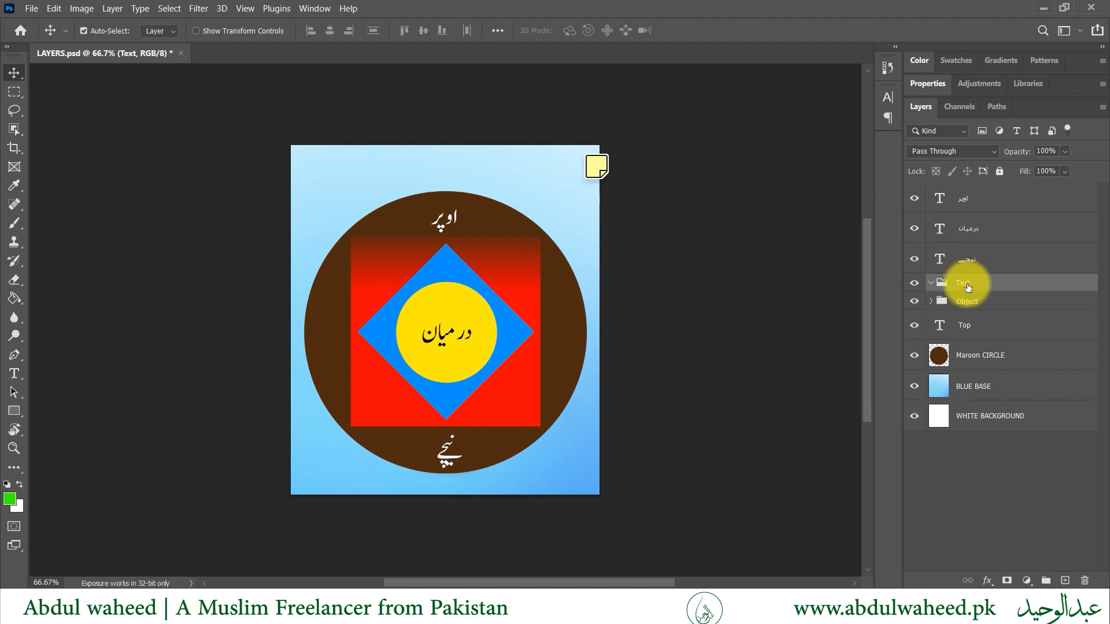
- Move the اوپر, درمیان, نیچے and Top text layers into the Text group and collapse the group
click(966, 198)
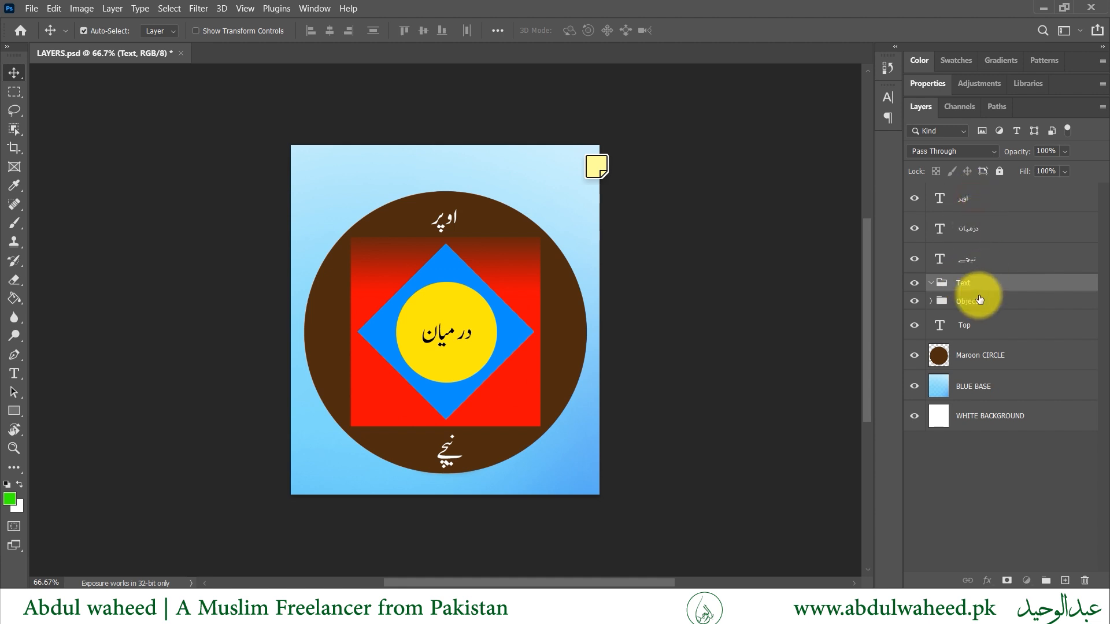
shift+click(972, 267)
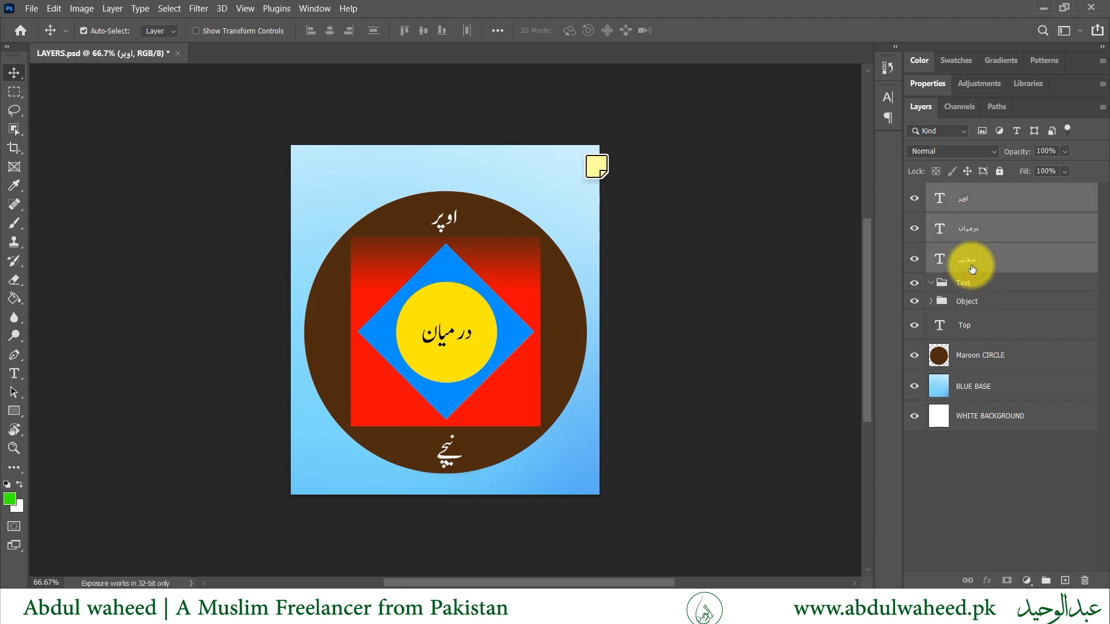
ctrl+click(972, 331)
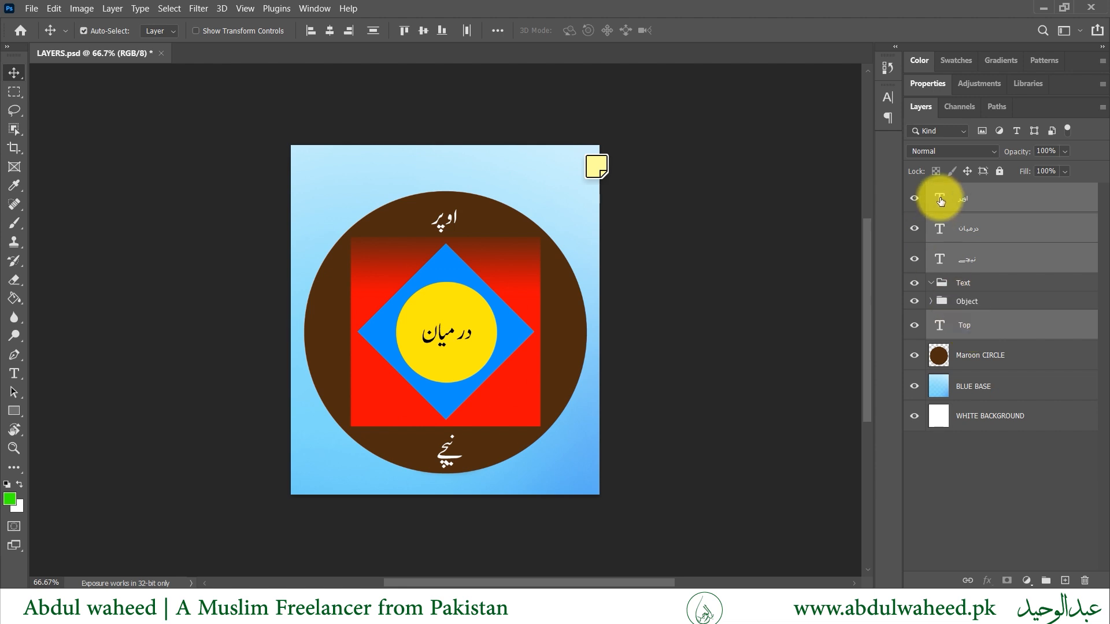
drag(951, 200, 953, 282)
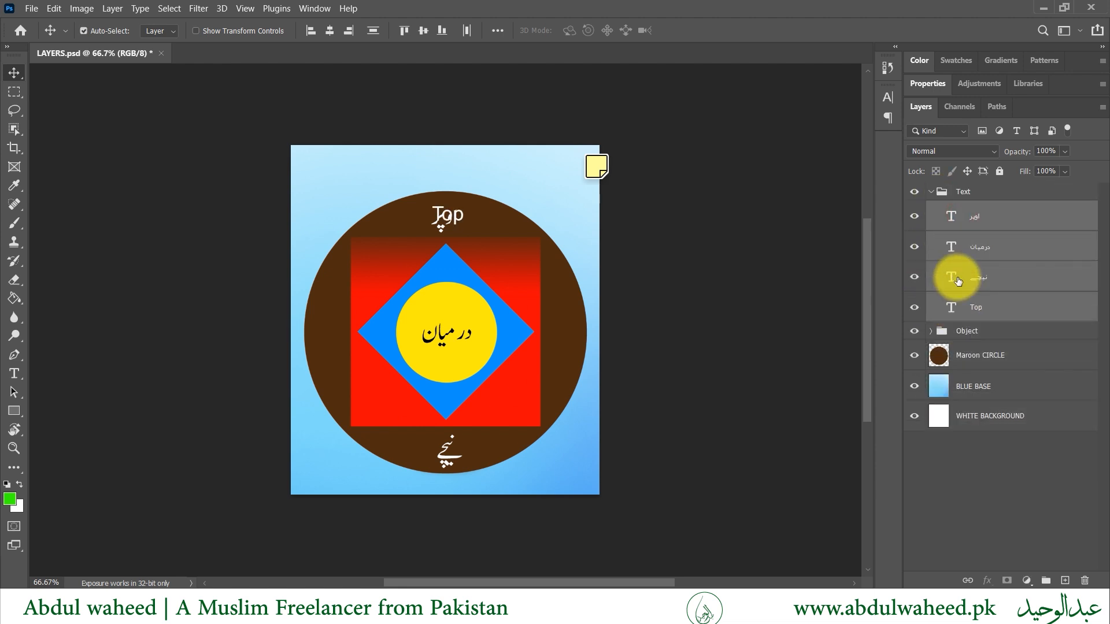
click(924, 191)
click(931, 191)
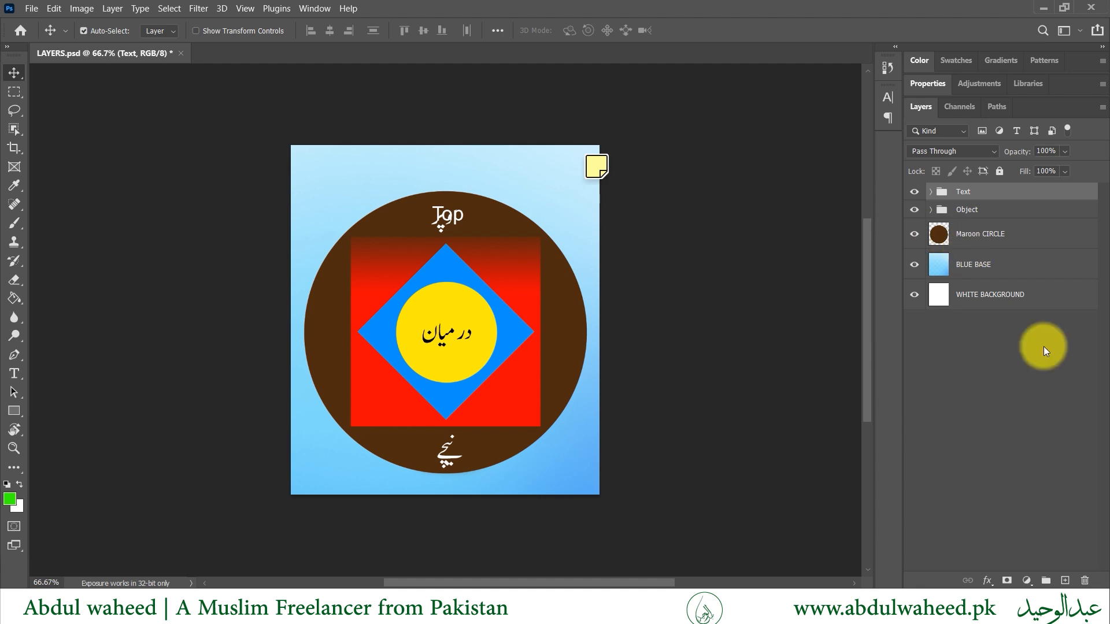
- Create a new layer group above the Text group and name it Background
click(1046, 580)
double_click(976, 191)
text(Backg)
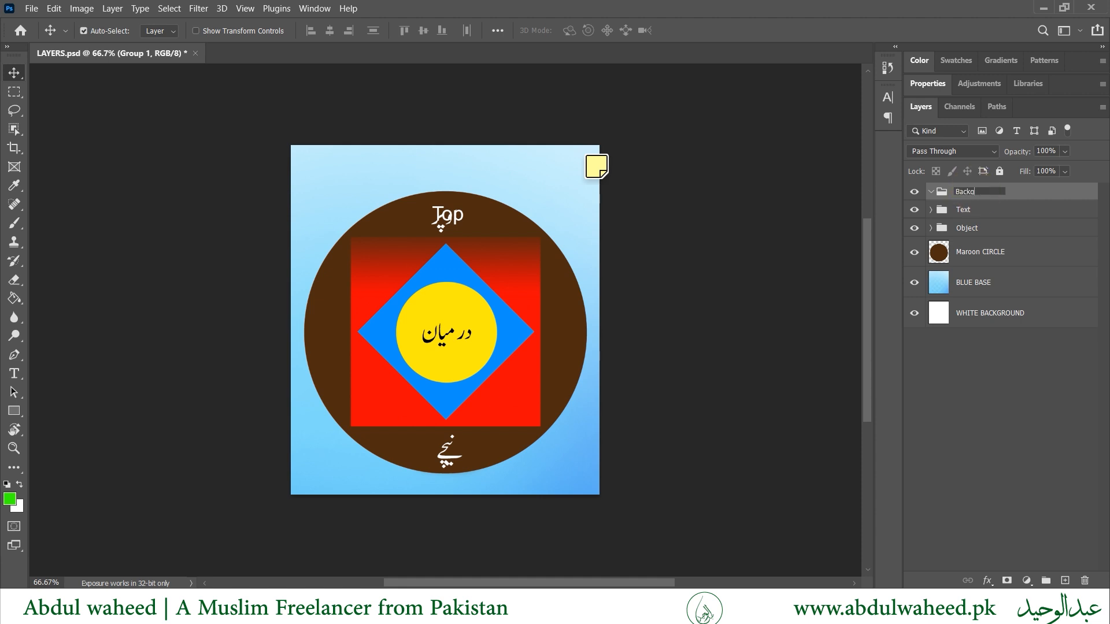
text(round)
key(Return)
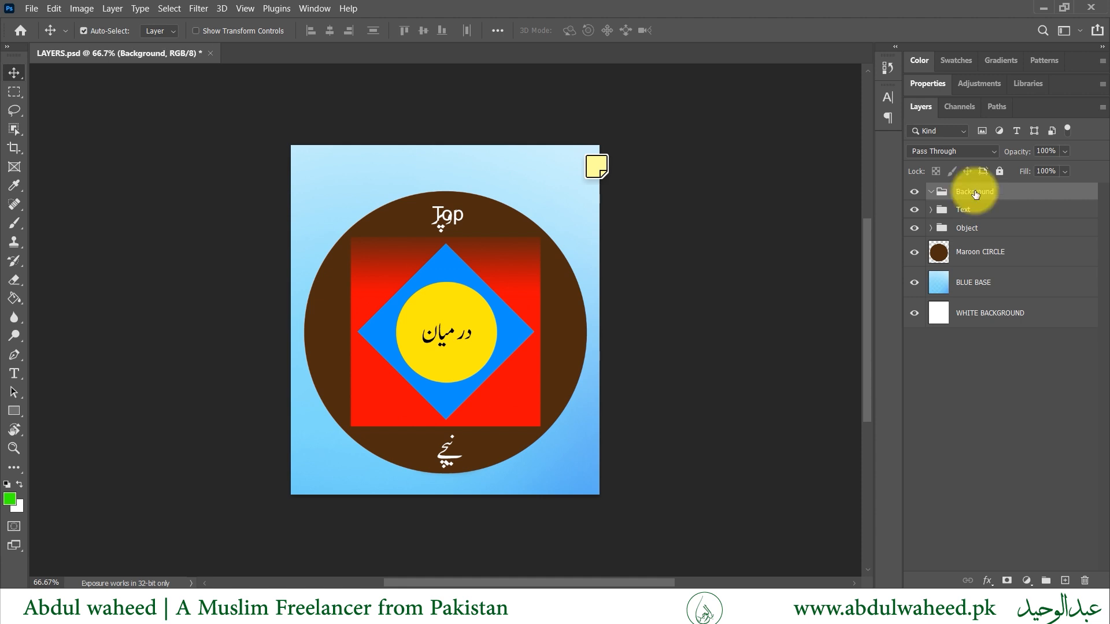
- Put the Maroon CIRCLE, BLUE BASE and WHITE BACKGROUND layers in the Background group, collapsed beneath the Object group
click(973, 250)
shift+click(983, 318)
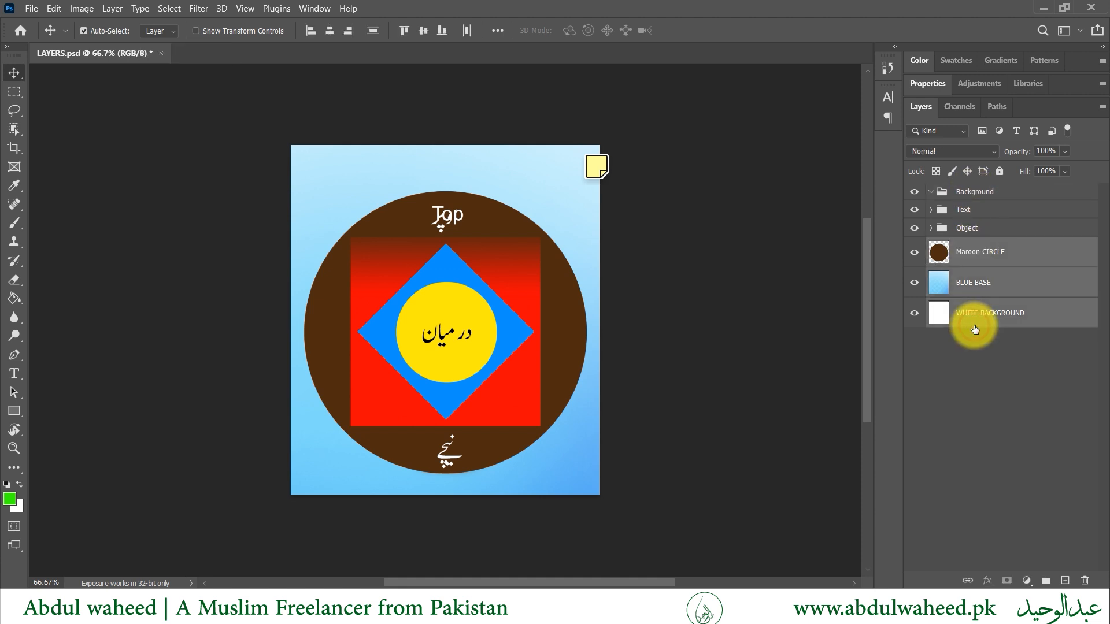
drag(974, 299, 971, 242)
click(931, 191)
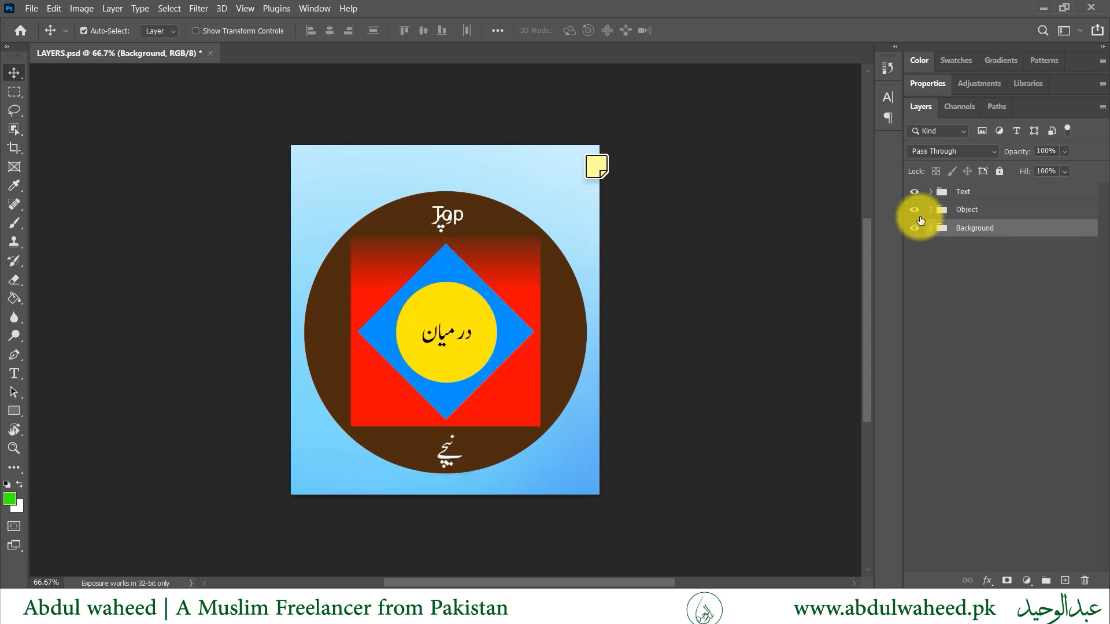
- Hide and delete the Top text layer inside the Text group, and collapse the group
click(931, 191)
click(914, 307)
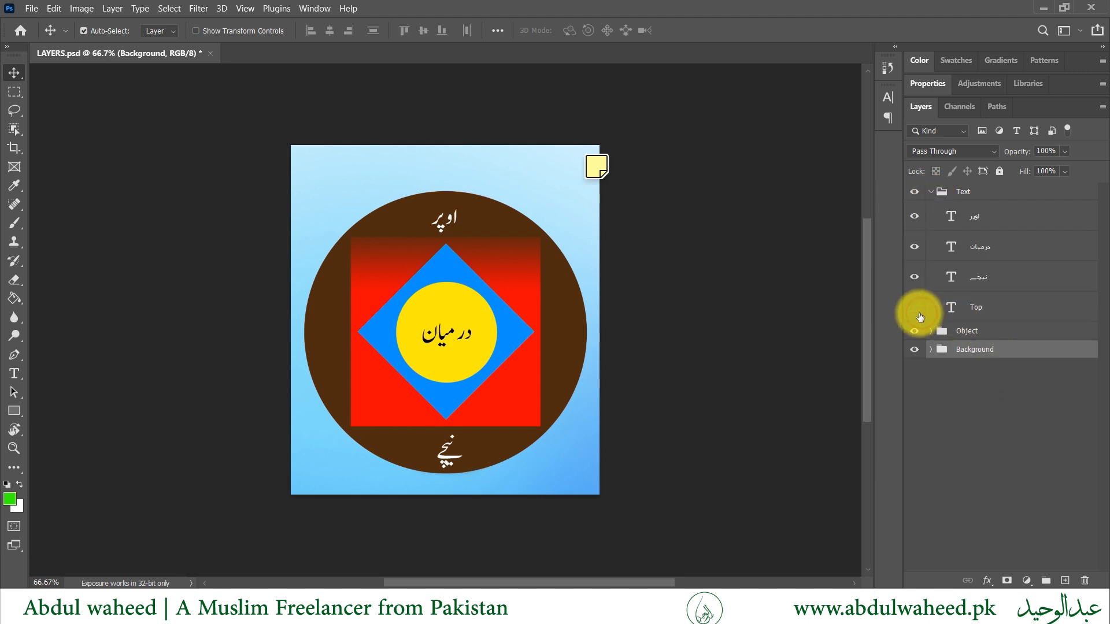
click(973, 311)
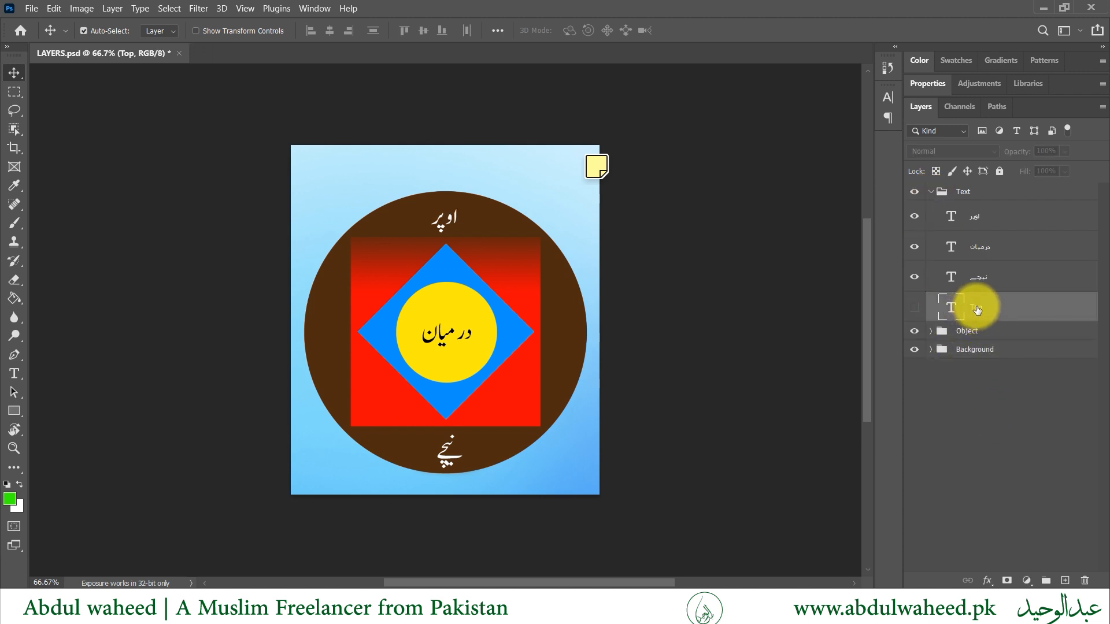
key(Delete)
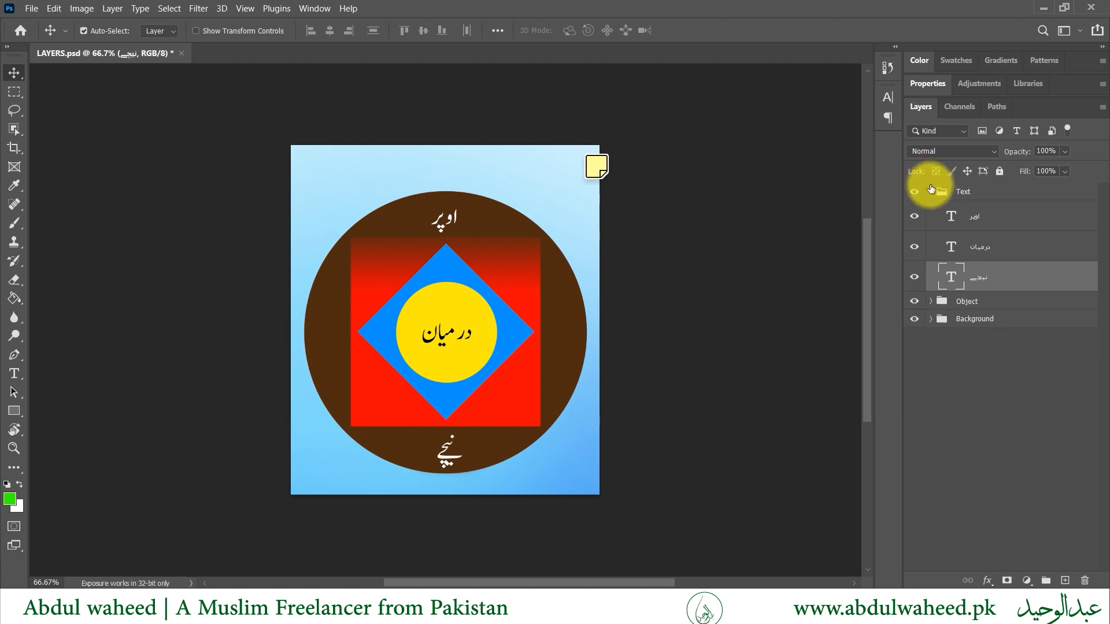
click(930, 192)
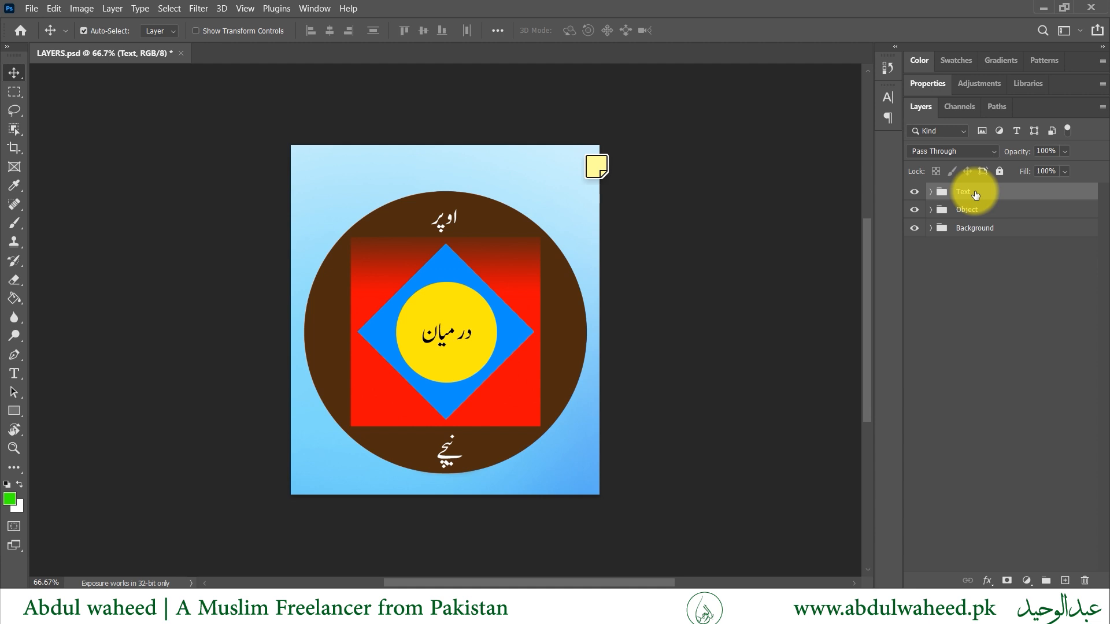
- Color-label the Text group red, the Object group orange and the Background group green
right_click(1012, 195)
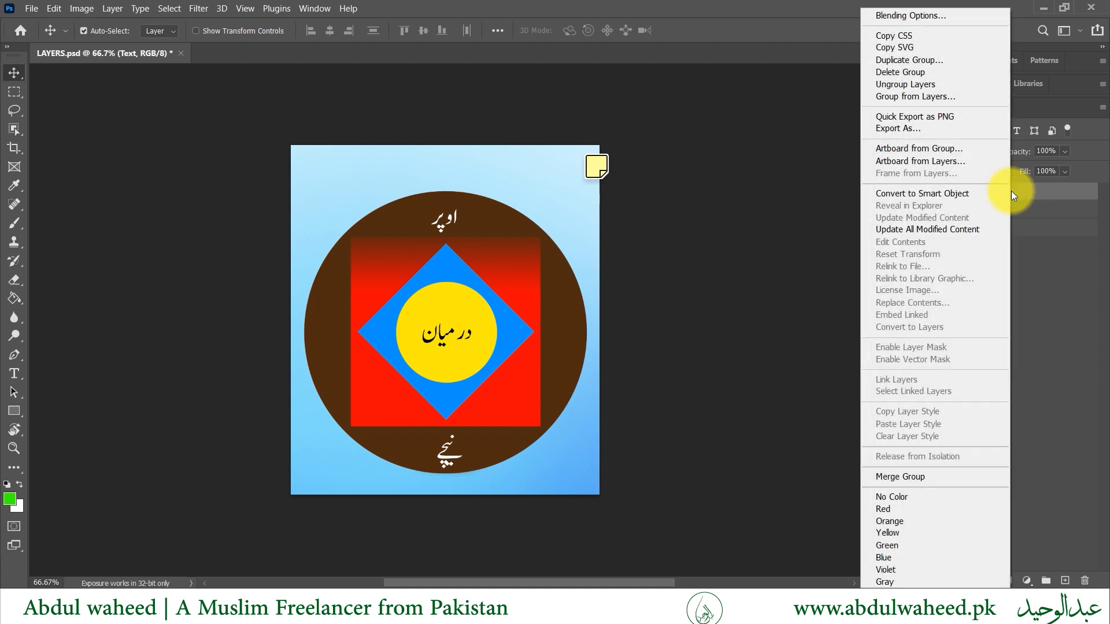
click(910, 507)
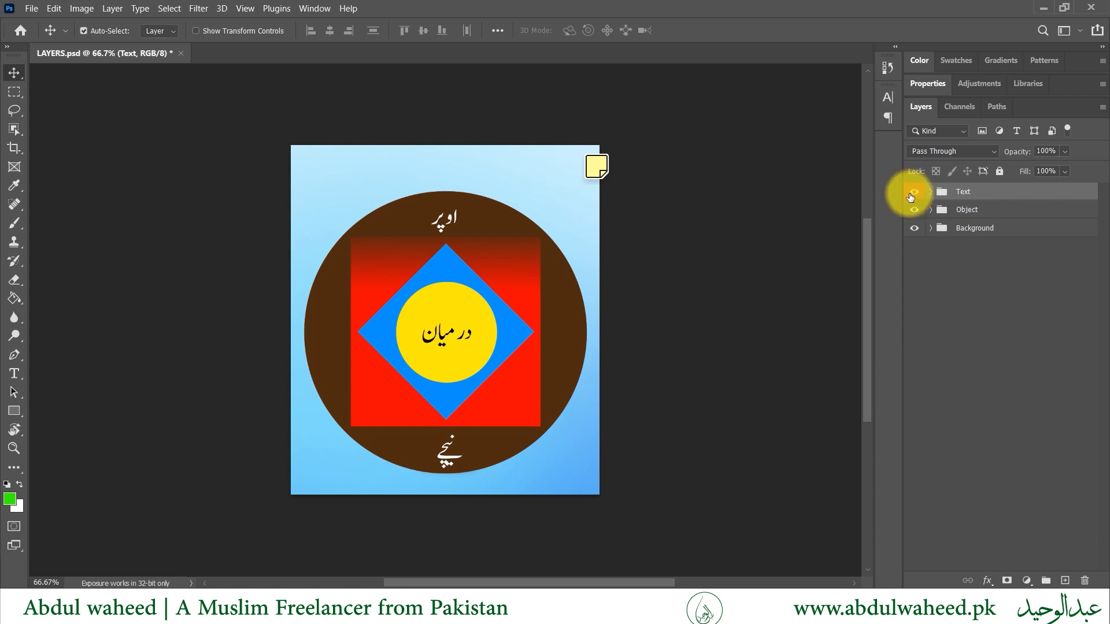
click(987, 212)
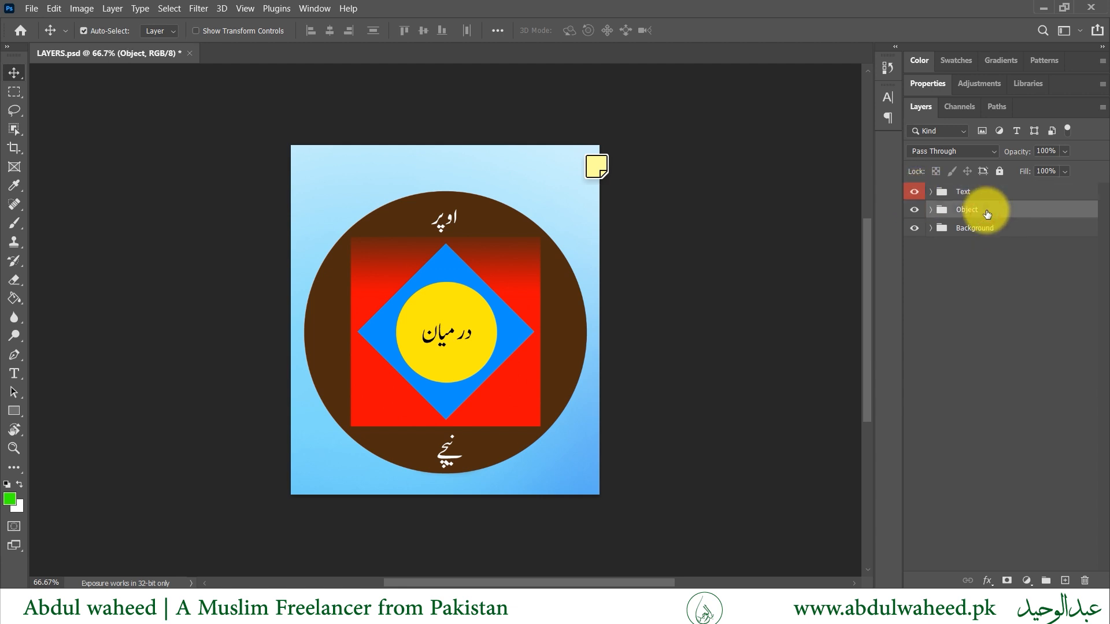
right_click(987, 213)
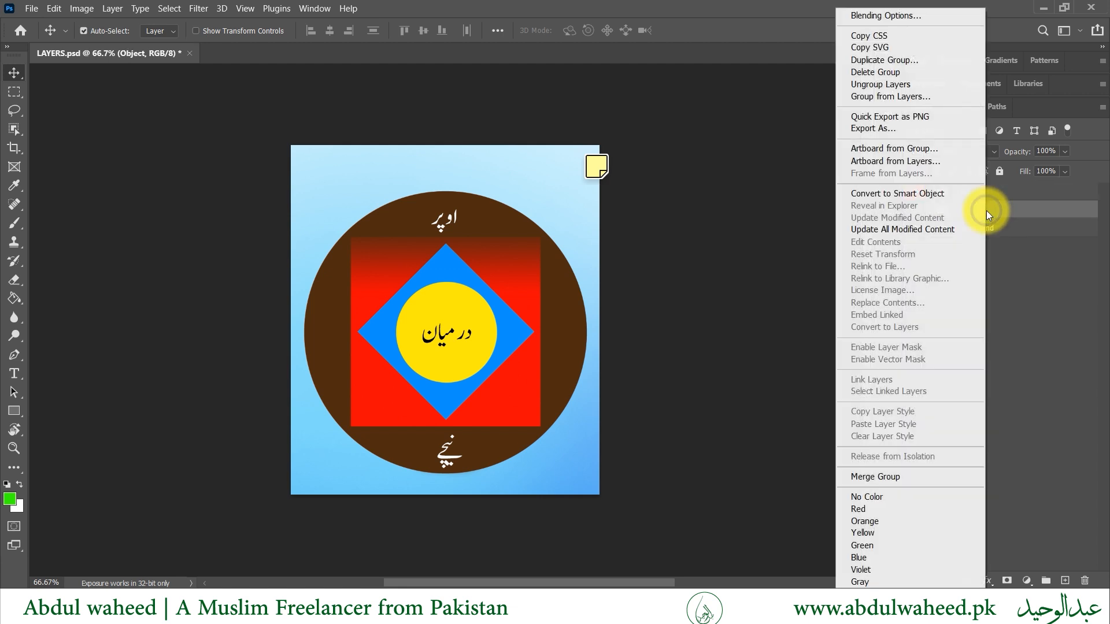
click(880, 522)
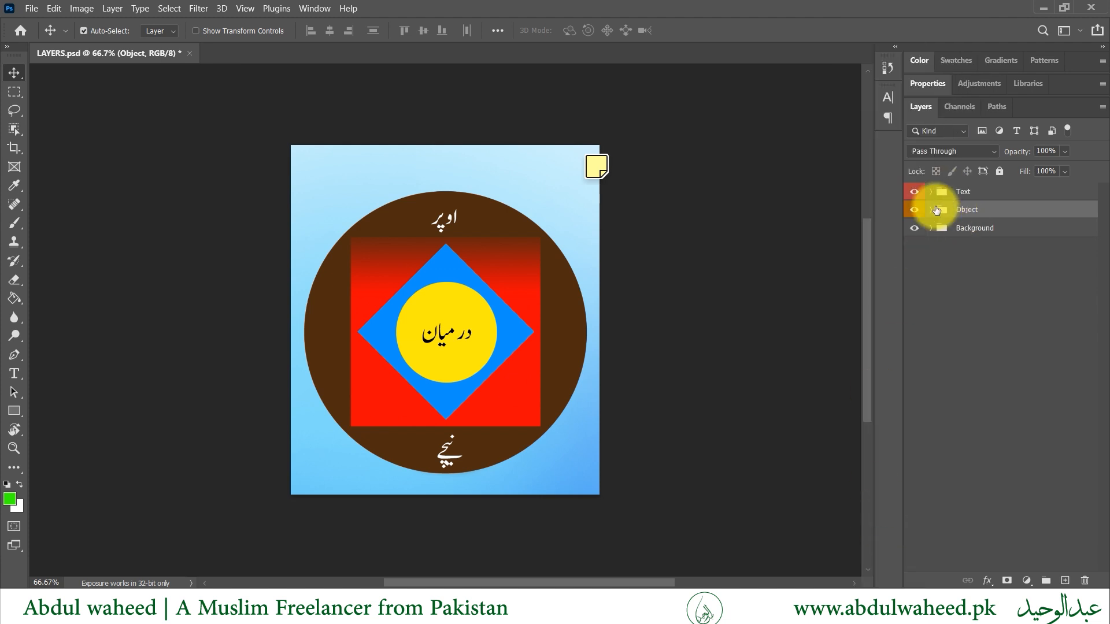
click(1017, 232)
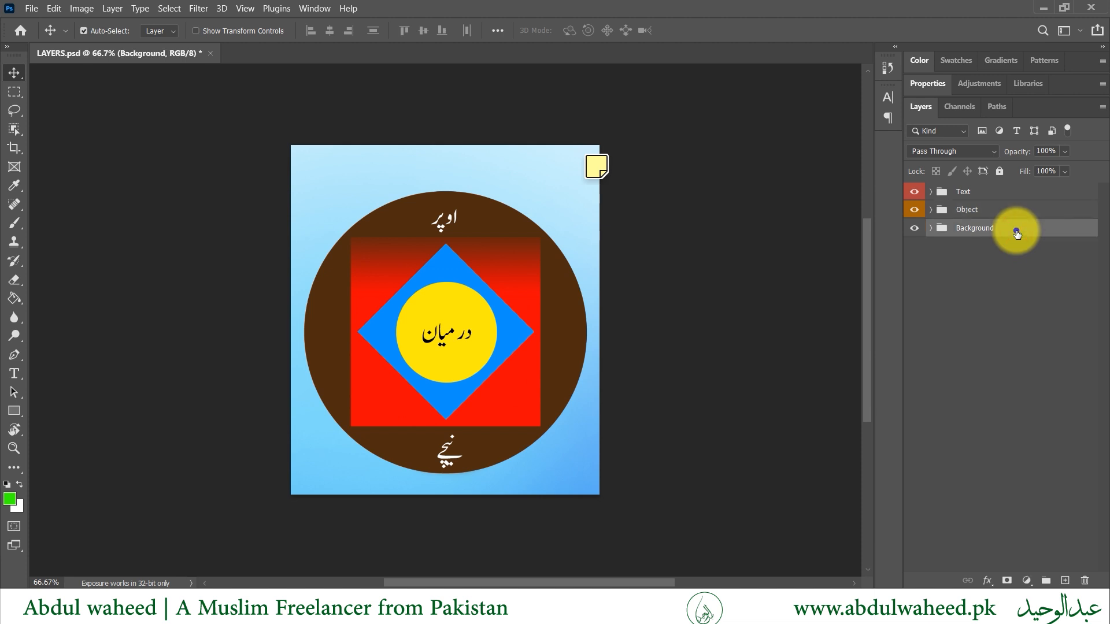
right_click(1017, 233)
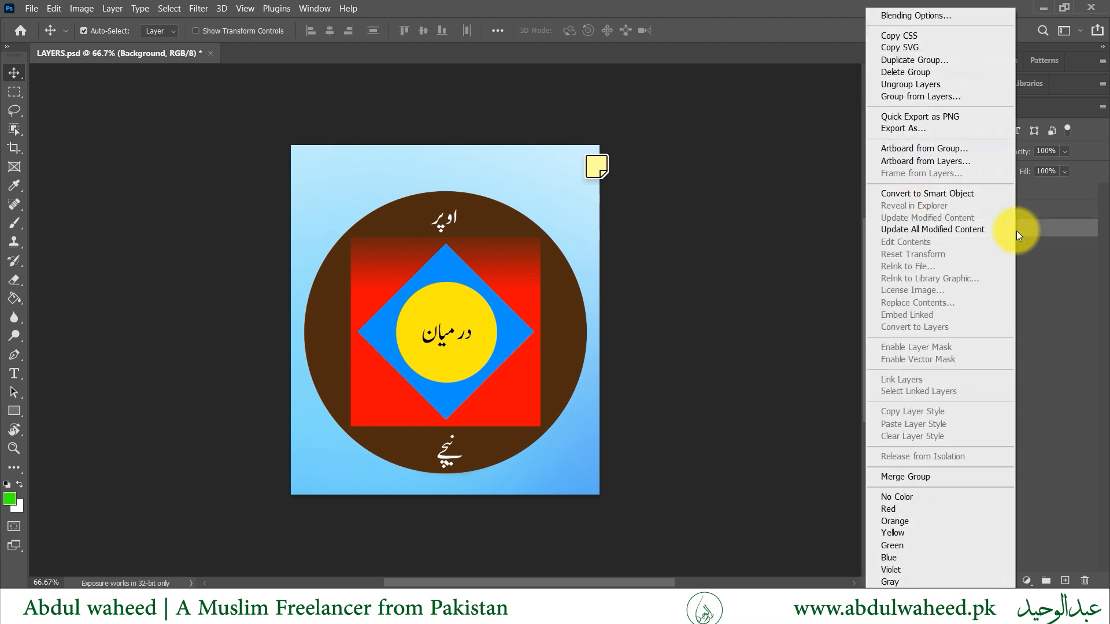
click(907, 545)
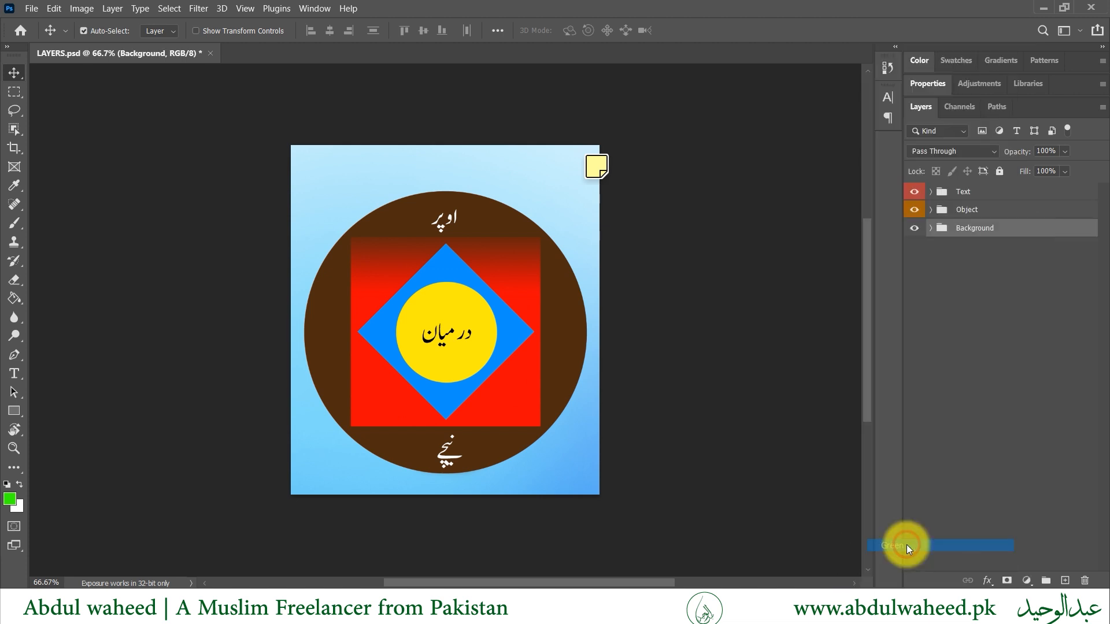
- Expand the Background, Object and Text groups to check the color labels on their layers
click(928, 231)
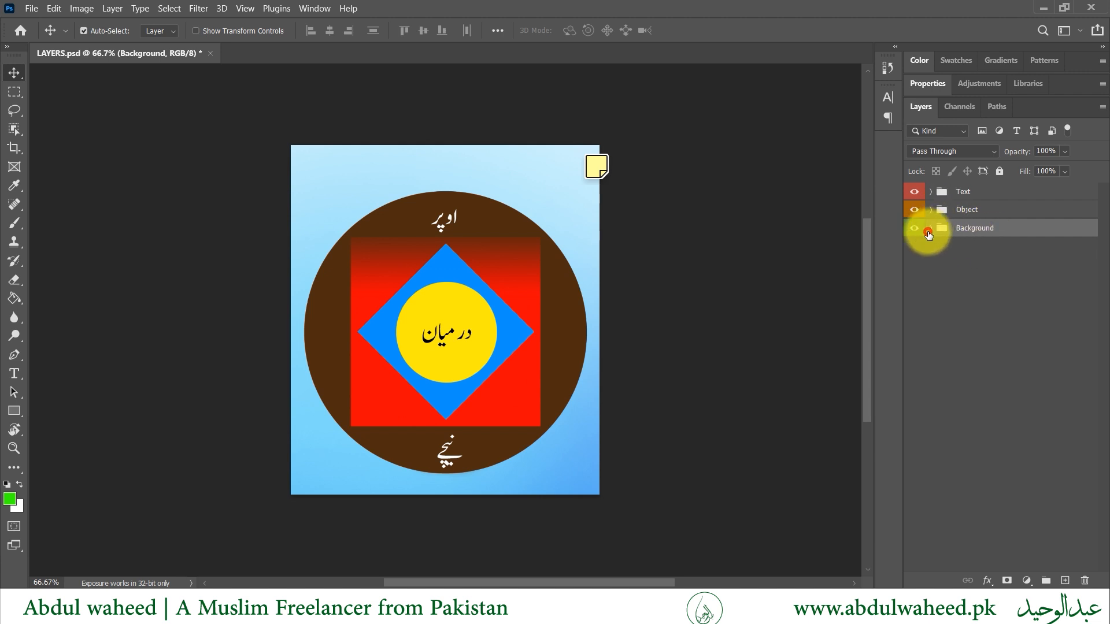
click(929, 232)
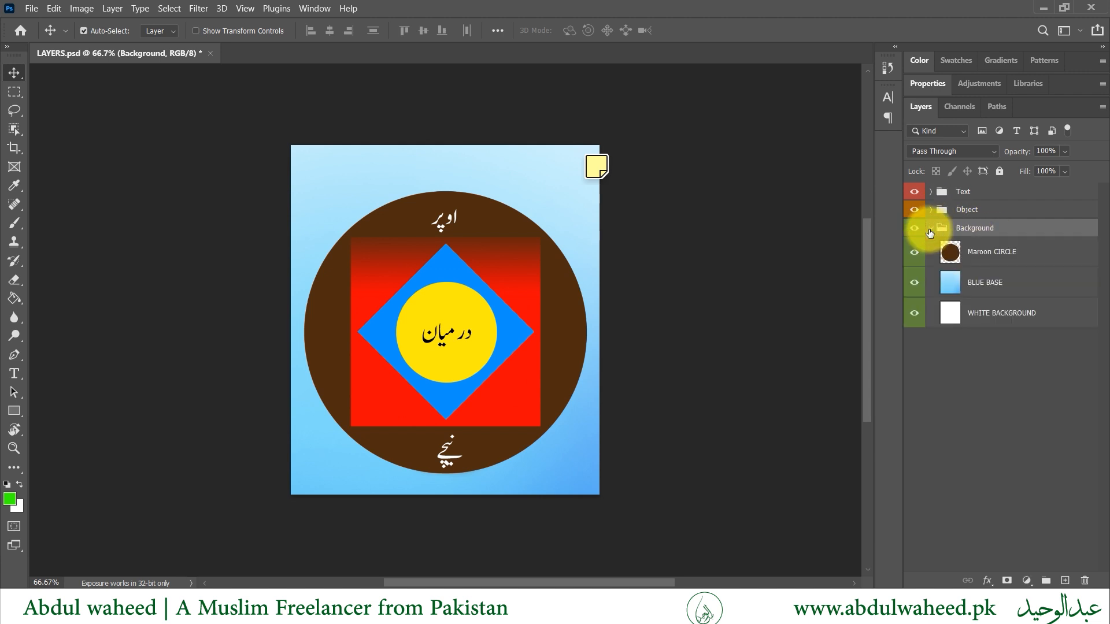
click(931, 209)
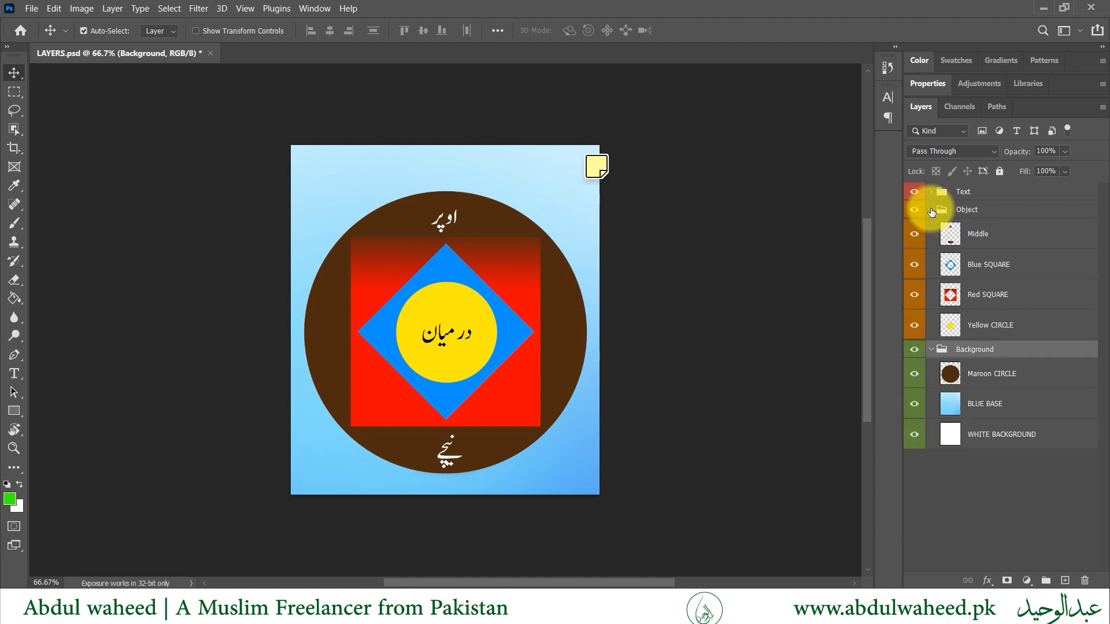
click(930, 191)
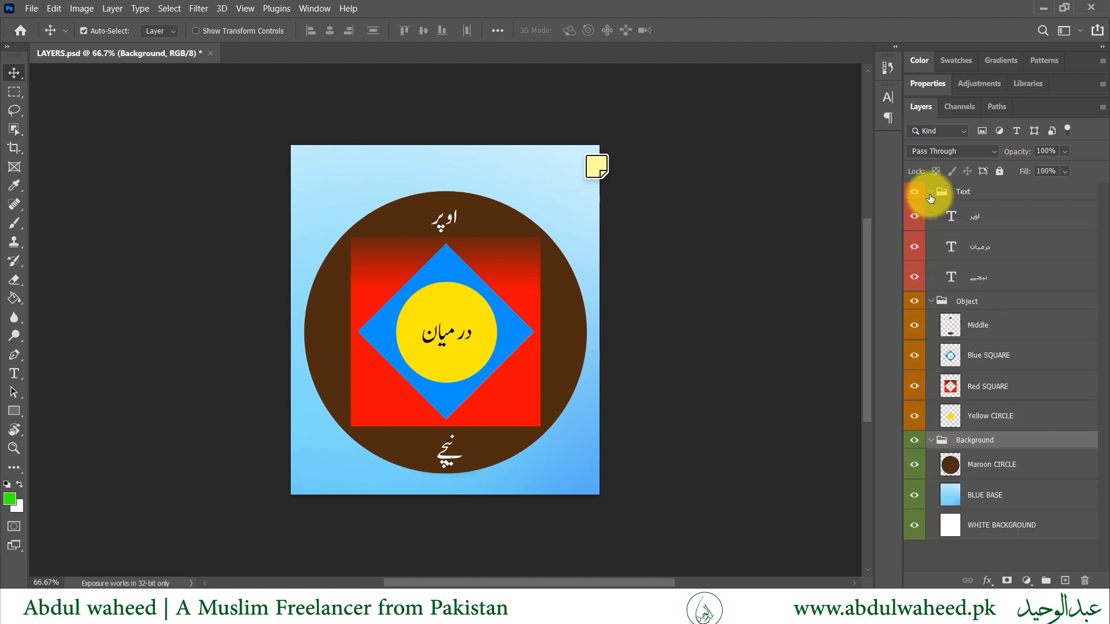